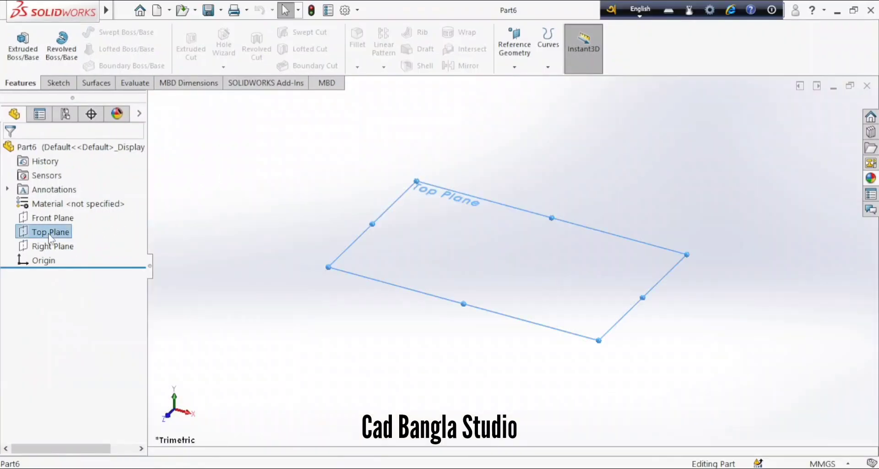
- Start a sketch on the Top Plane and draw a center rectangle about 170 mm by 78 mm centred on the origin
left_click(55, 232)
left_click(57, 214)
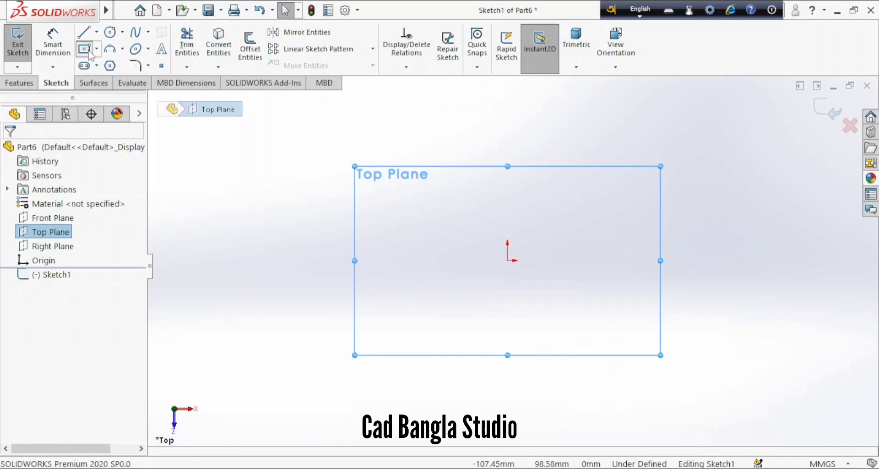
left_click(507, 260)
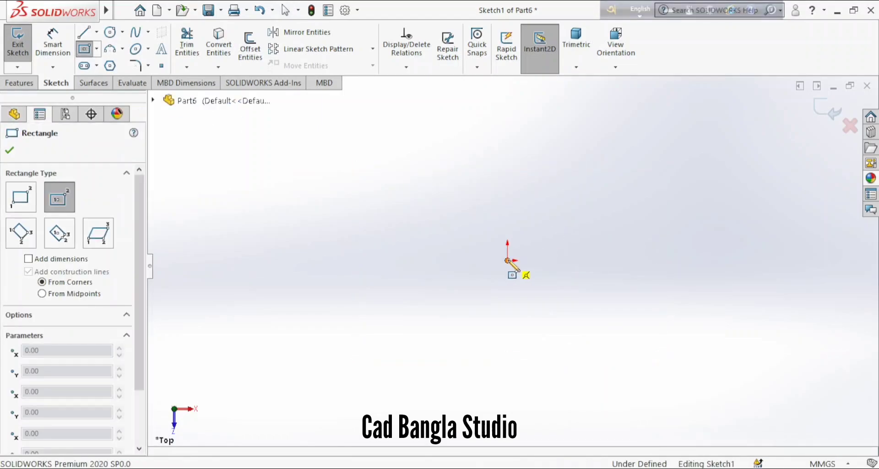
left_click(384, 327)
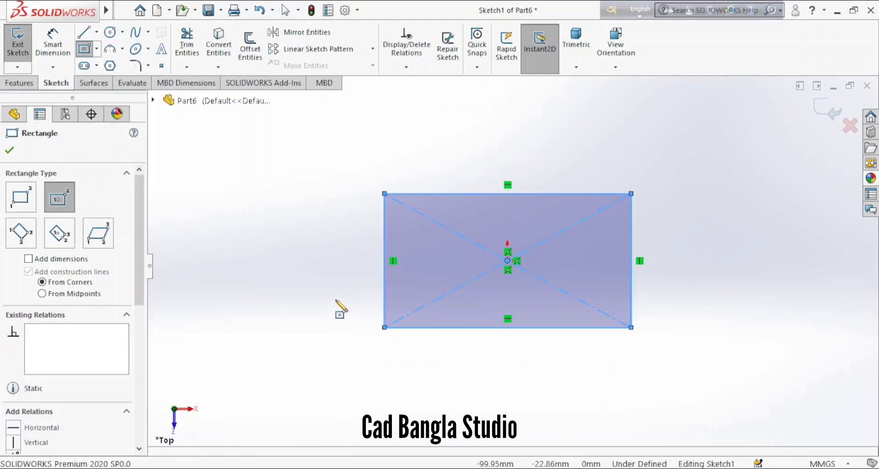
left_click(10, 150)
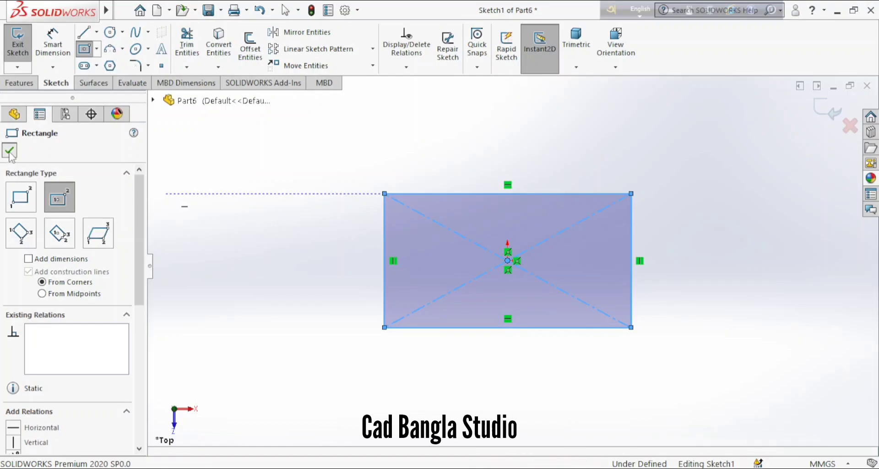
- Dimension the rectangle's vertical side at 92 mm
left_click(53, 43)
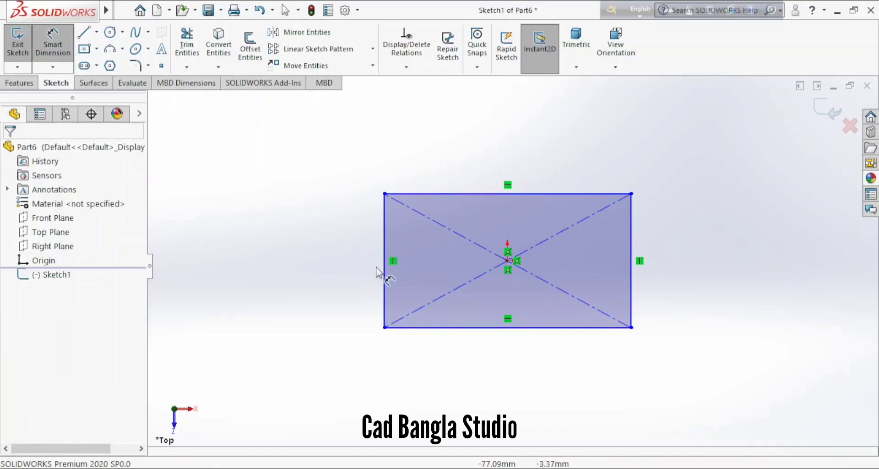
left_click(326, 277)
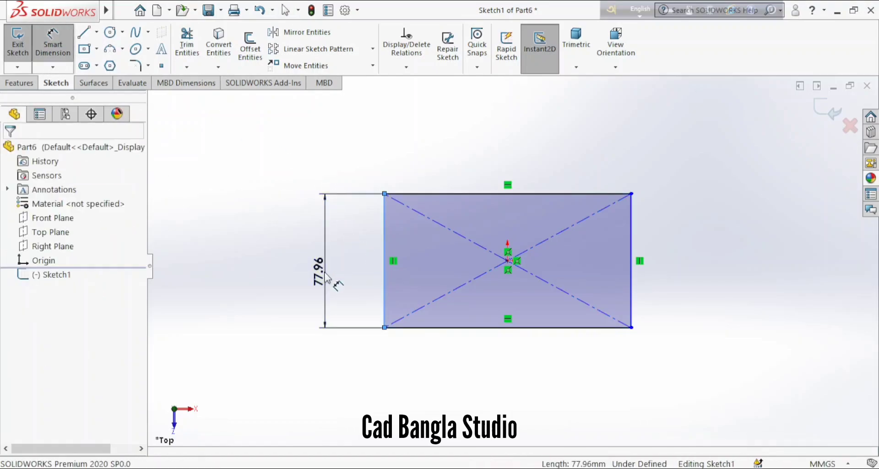
left_click(328, 270)
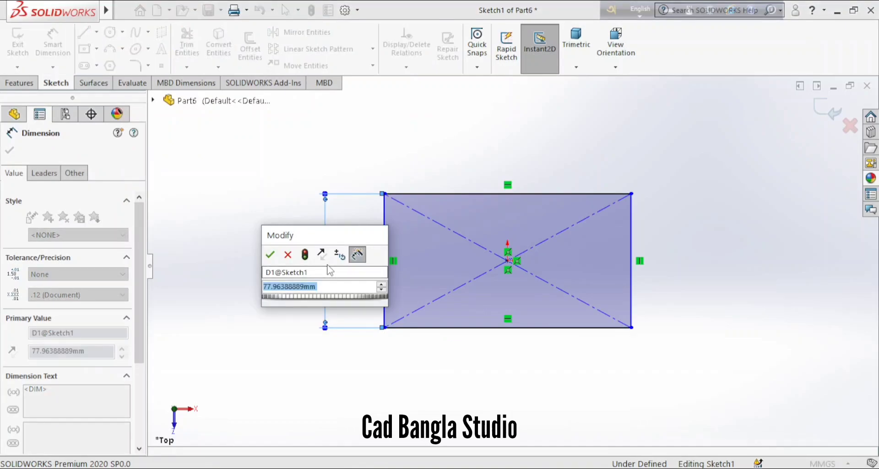
type("92")
key("Return")
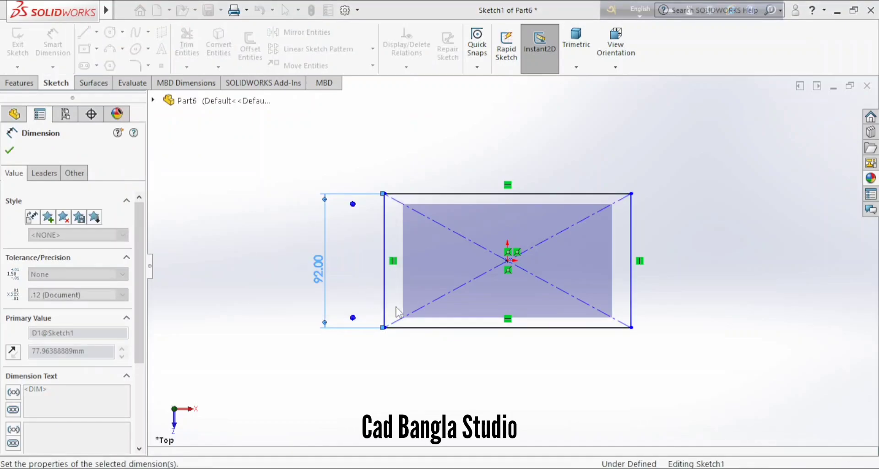
- Dimension the rectangle's lower horizontal side at 142 mm and finish dimensioning
left_click(451, 328)
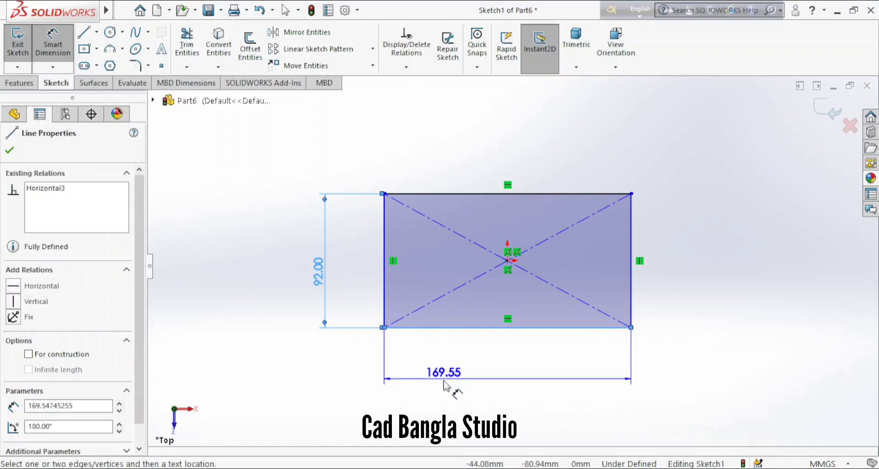
left_click(443, 381)
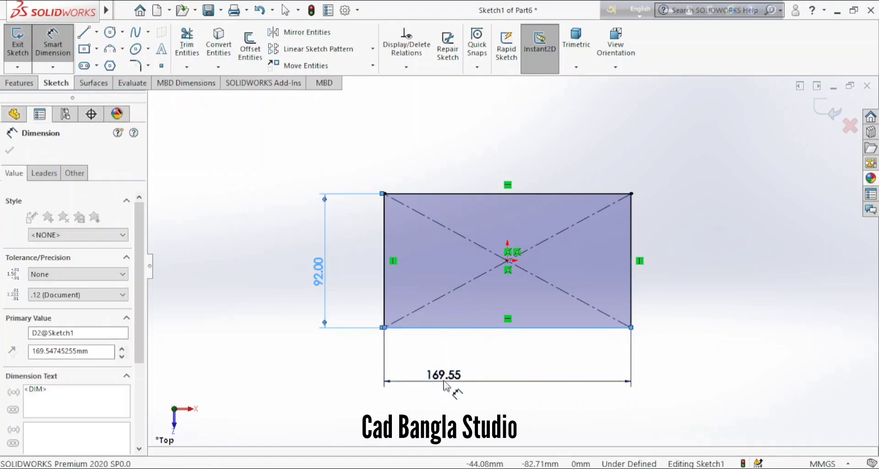
key("Return")
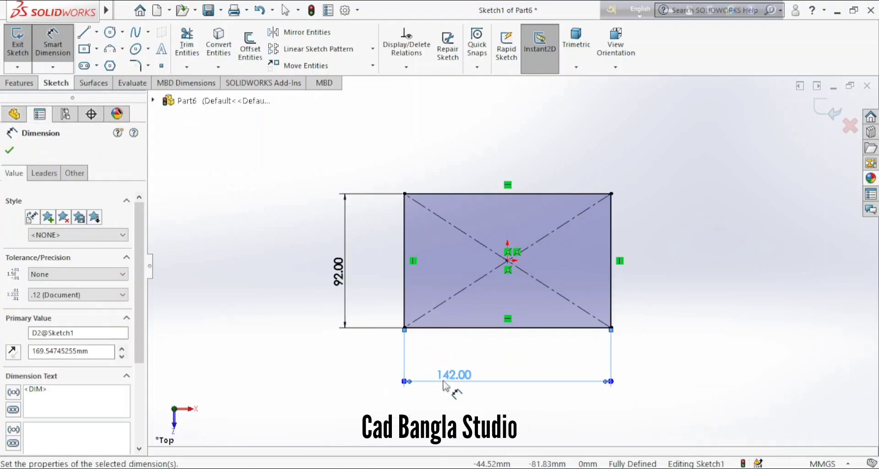
left_click(10, 151)
- Round all four corners of the rectangle with 10 mm sketch fillets
left_click(136, 66)
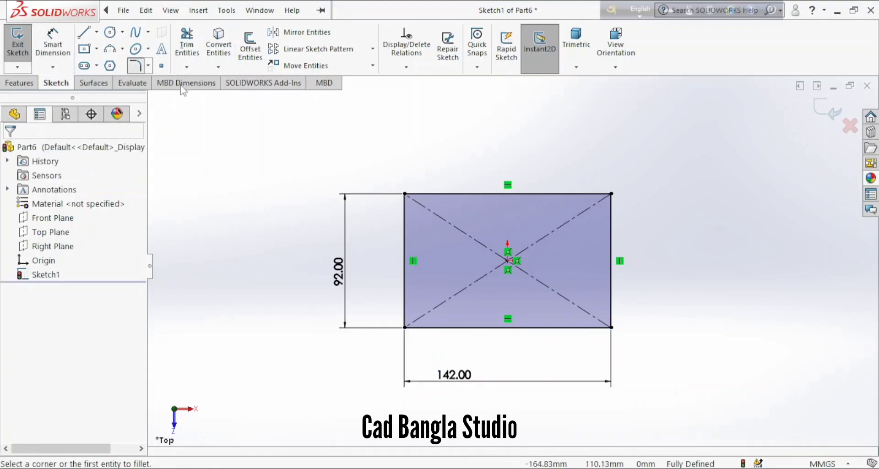
left_click(406, 210)
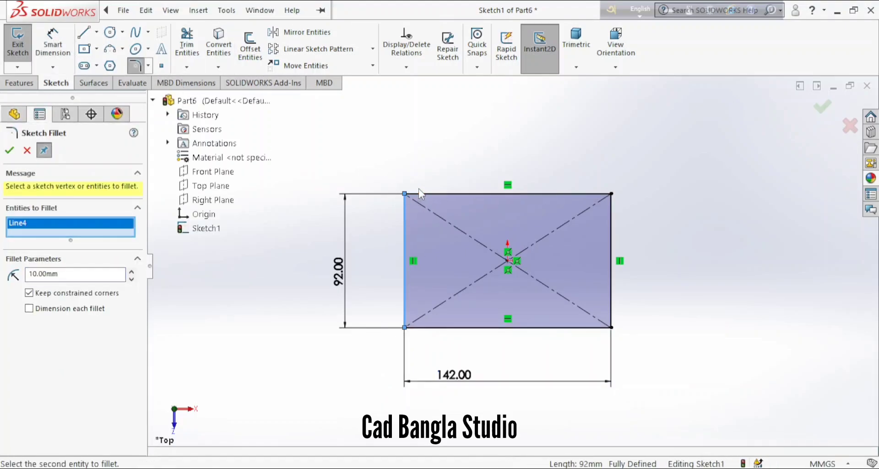
left_click(419, 194)
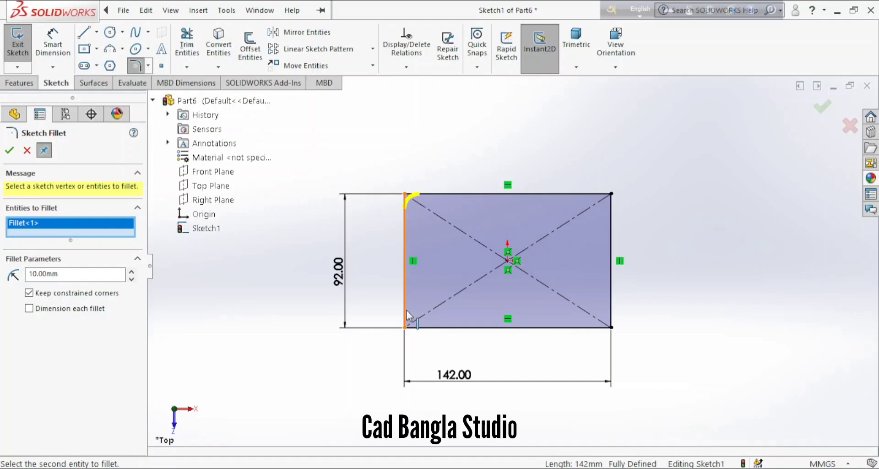
left_click(442, 327)
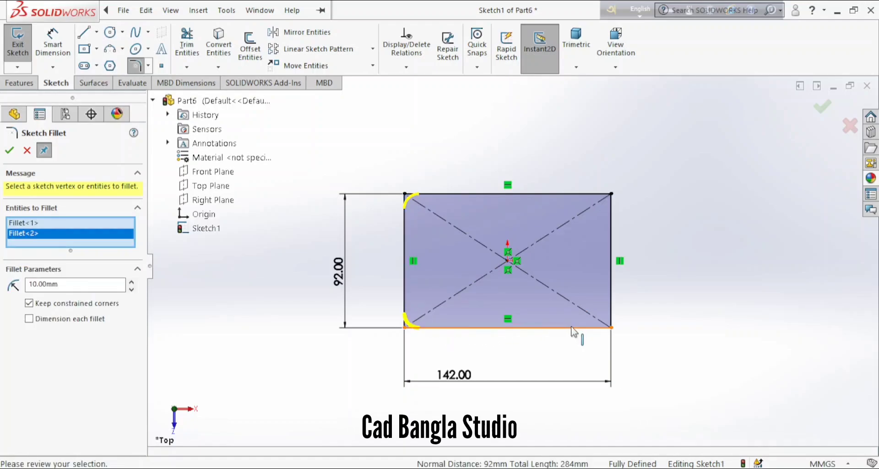
left_click(572, 327)
left_click(614, 299)
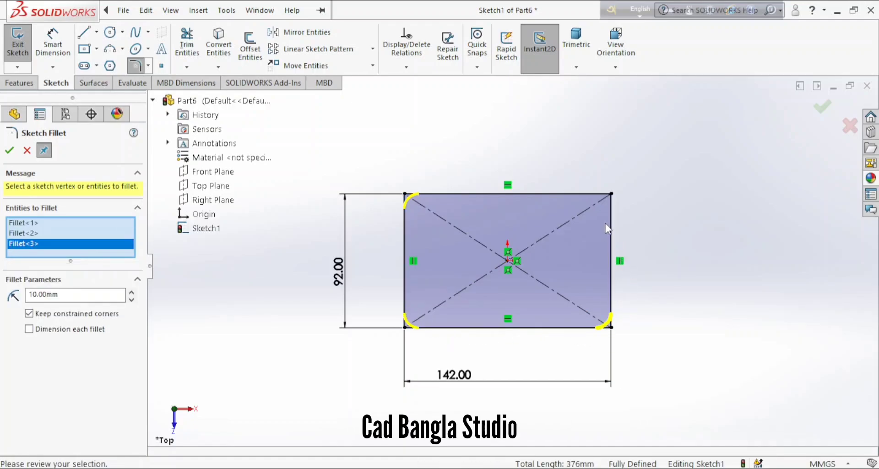
left_click(586, 192)
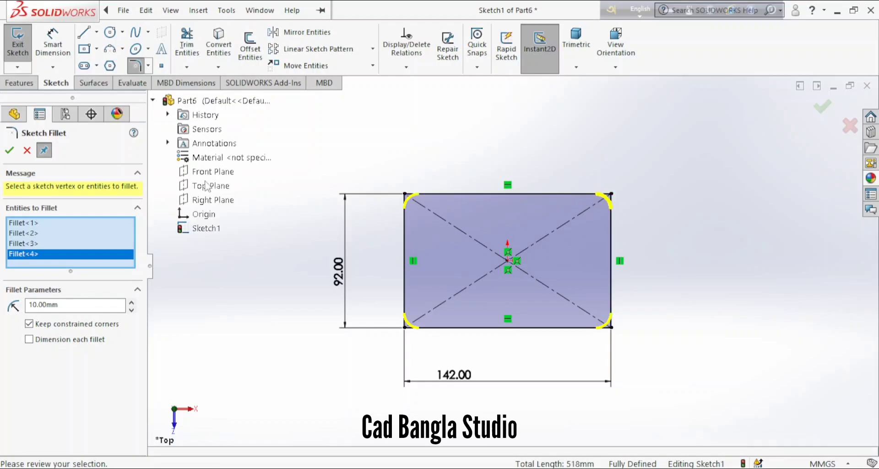
left_click(9, 151)
left_click(10, 150)
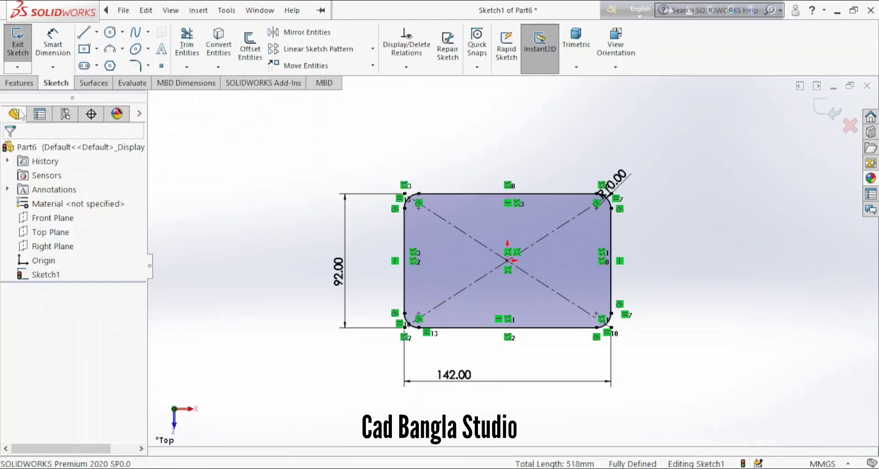
- Extrude the rounded rectangle as a blind boss 14 mm deep in the reversed, downward direction
left_click(16, 83)
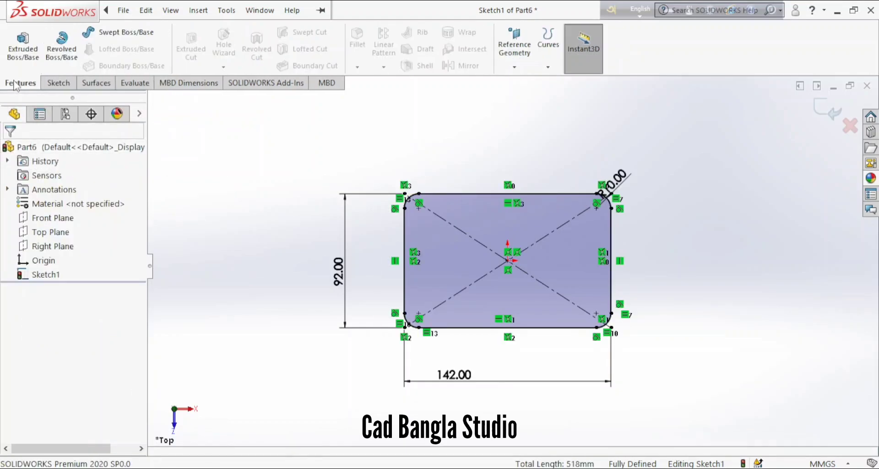
left_click(18, 50)
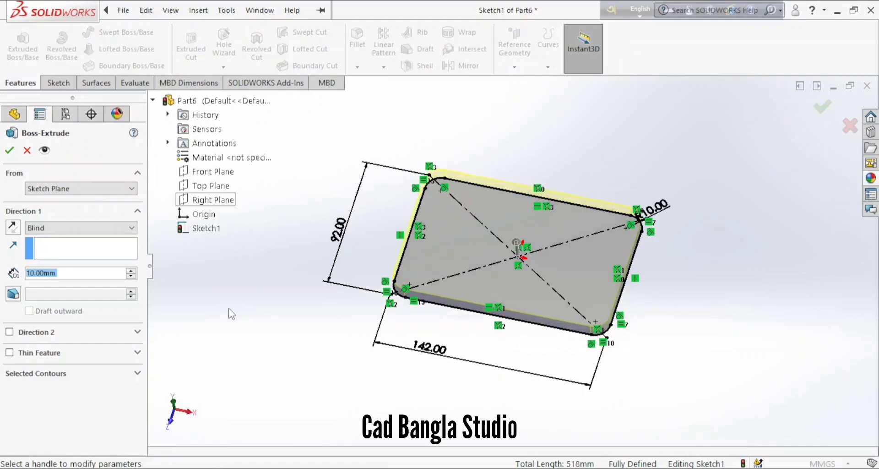
left_click(13, 227)
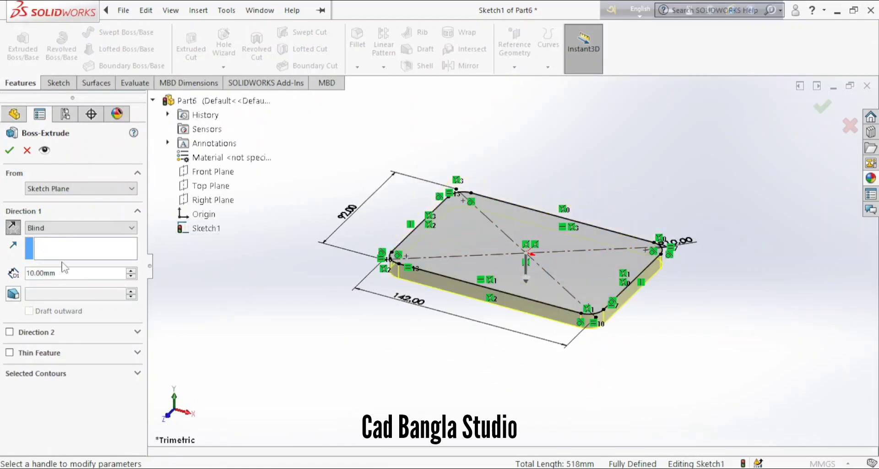
type("14")
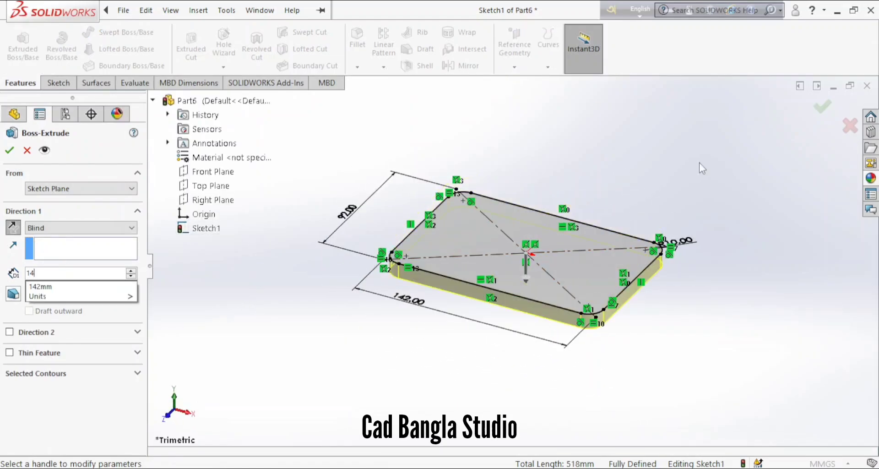
key("Return")
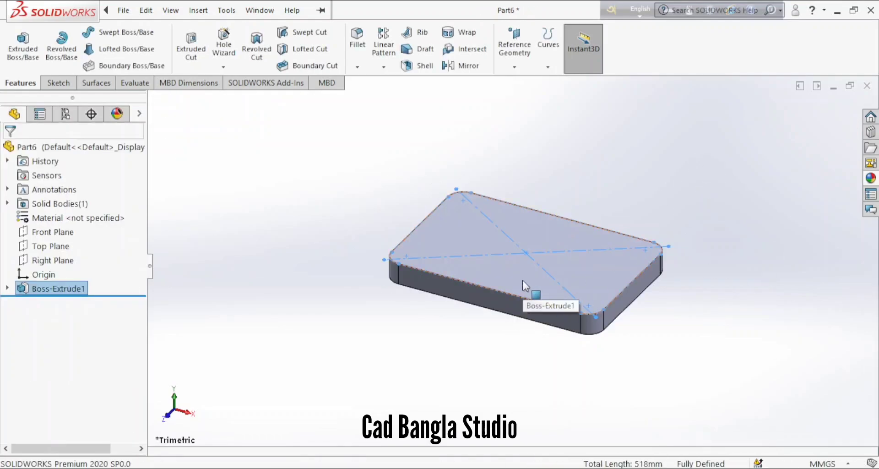
- Start a sketch on the plate's top face and draw two vertically aligned circles about 15 mm in diameter near the left corners
left_click(521, 279)
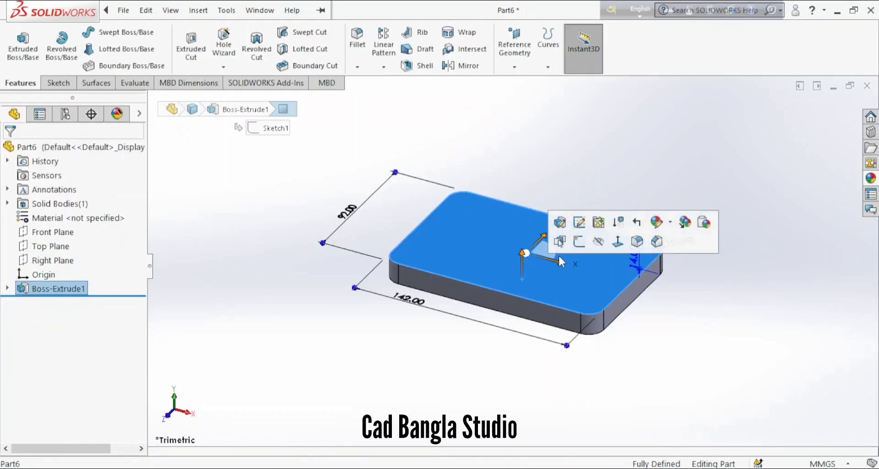
left_click(581, 242)
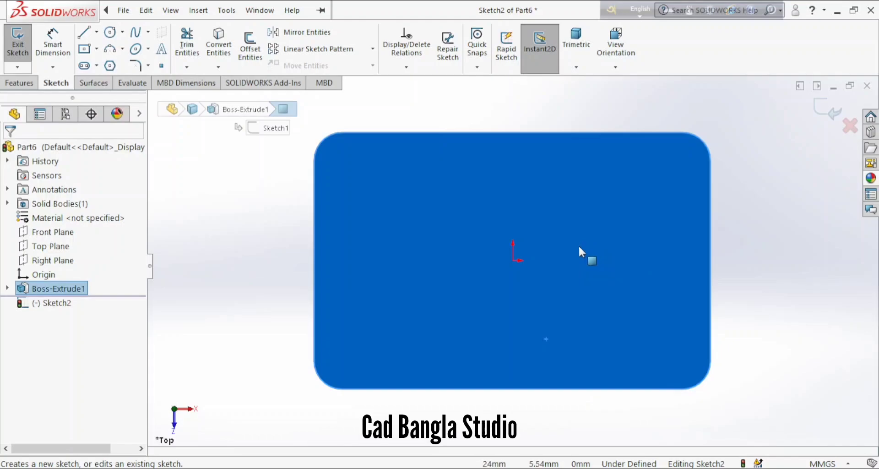
left_click(109, 33)
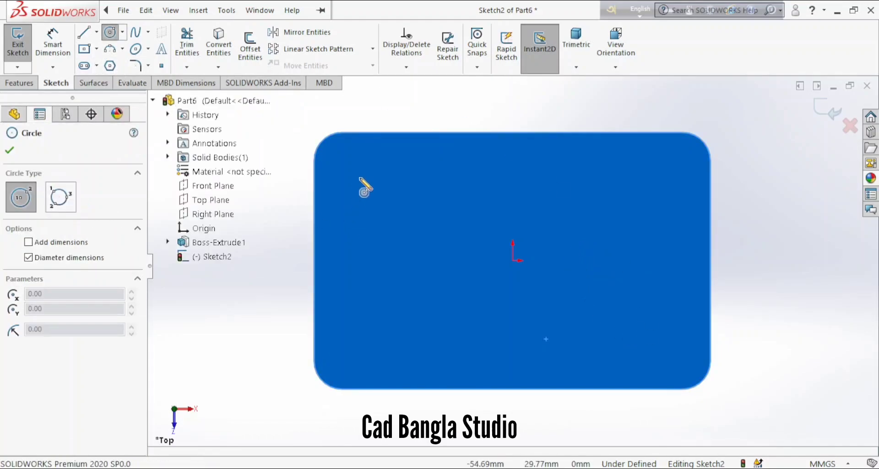
left_click(360, 177)
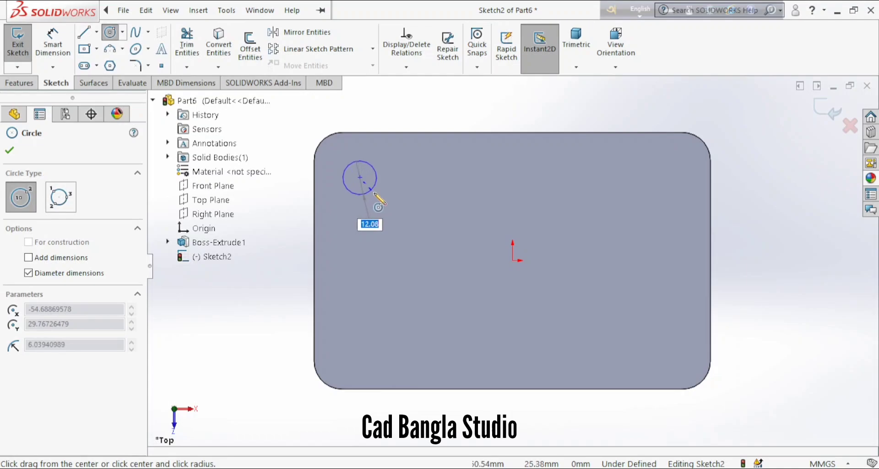
left_click(375, 194)
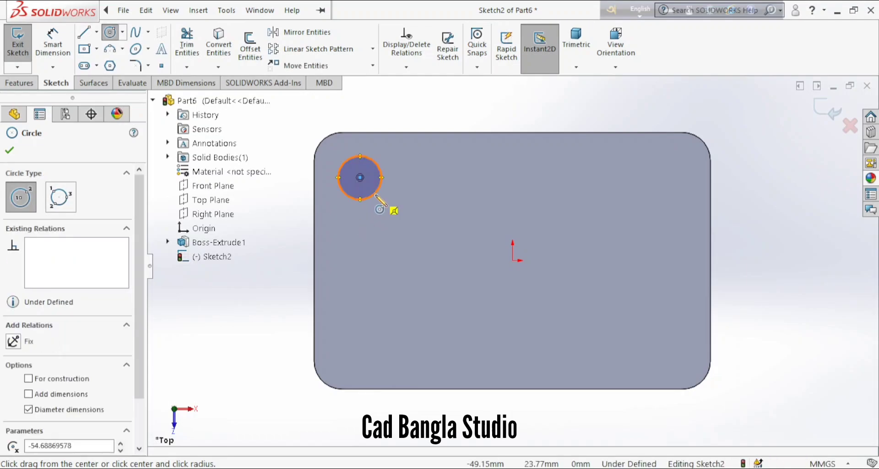
left_click(359, 351)
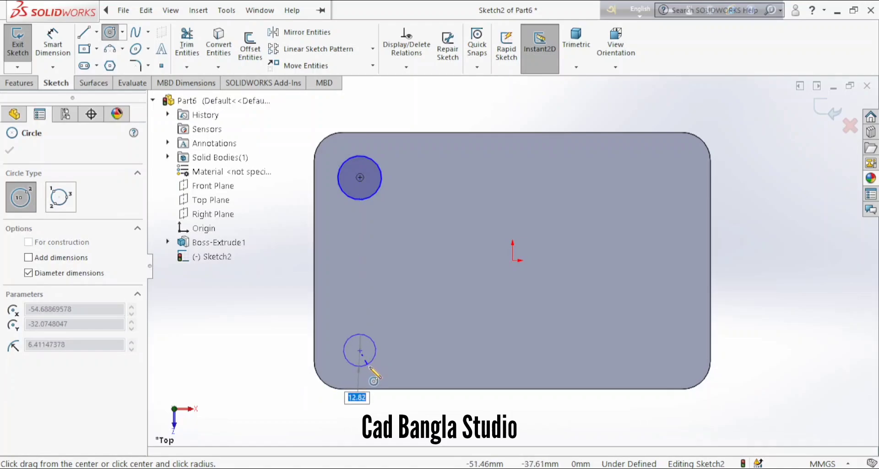
left_click(372, 368)
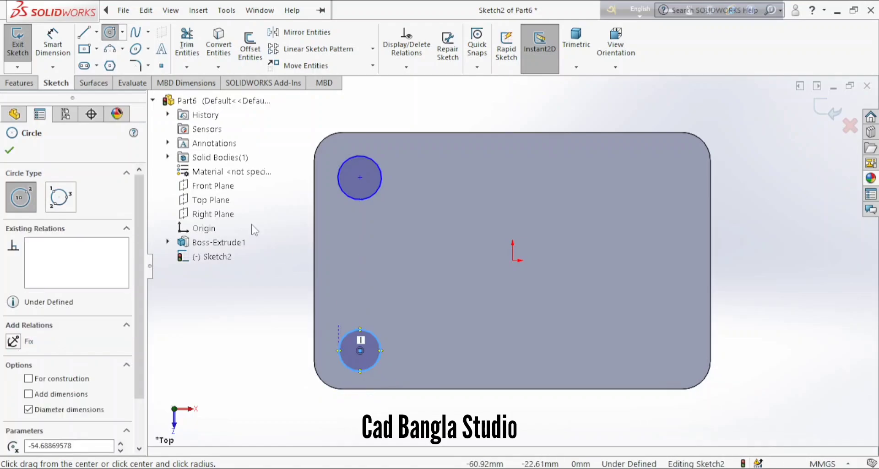
left_click(11, 153)
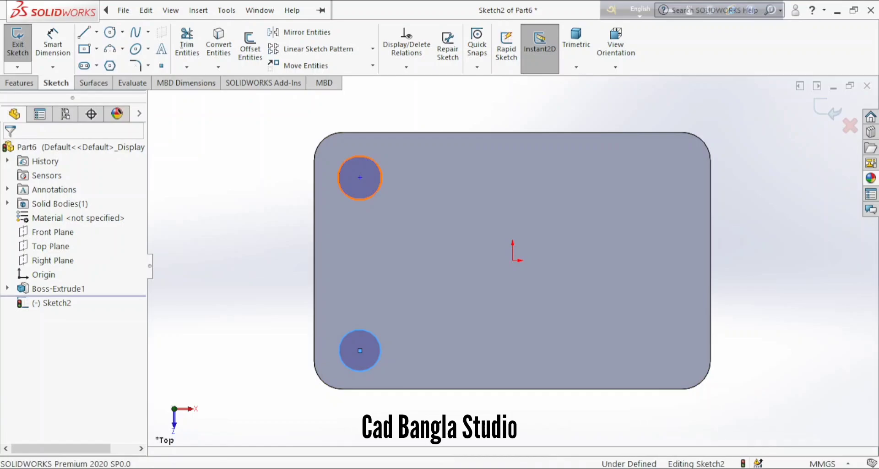
- Add an Equal relation between the two circles
left_click(372, 182)
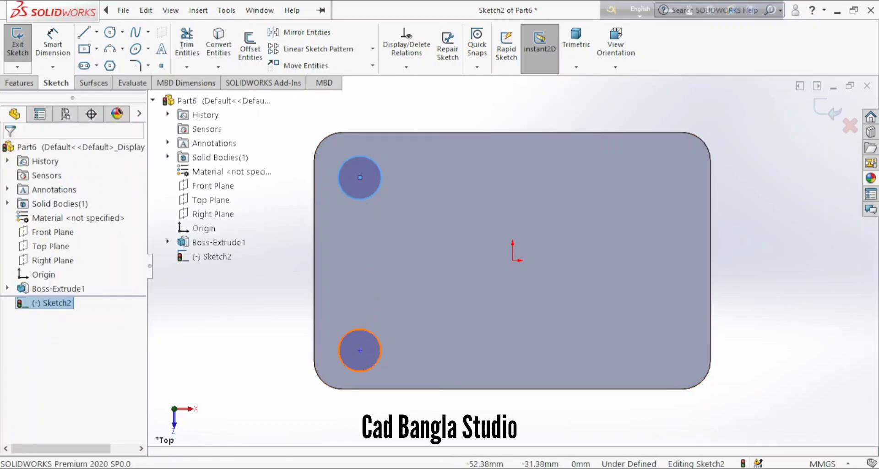
left_click(366, 353, "ctrl")
left_click(14, 405)
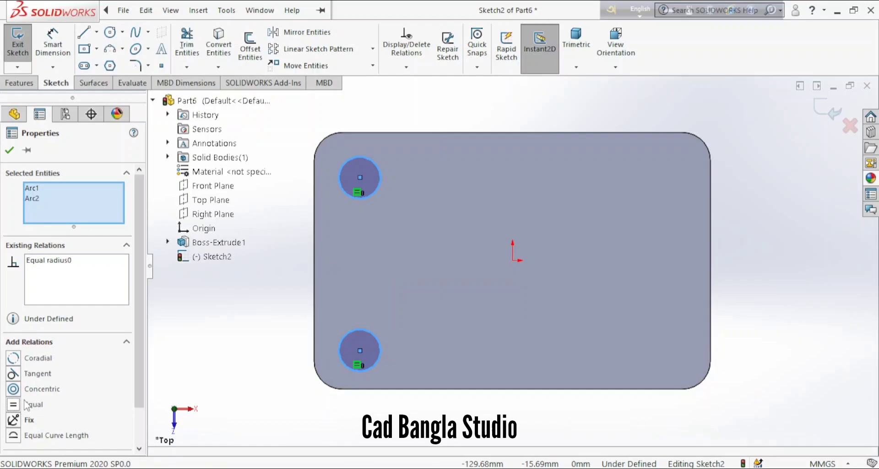
- Dimension the upper circle's diameter as 18 mm
left_click(53, 43)
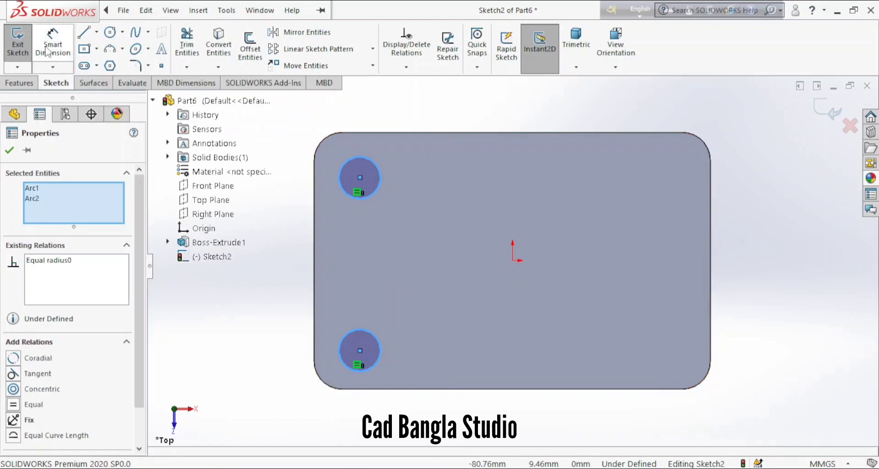
left_click(342, 185)
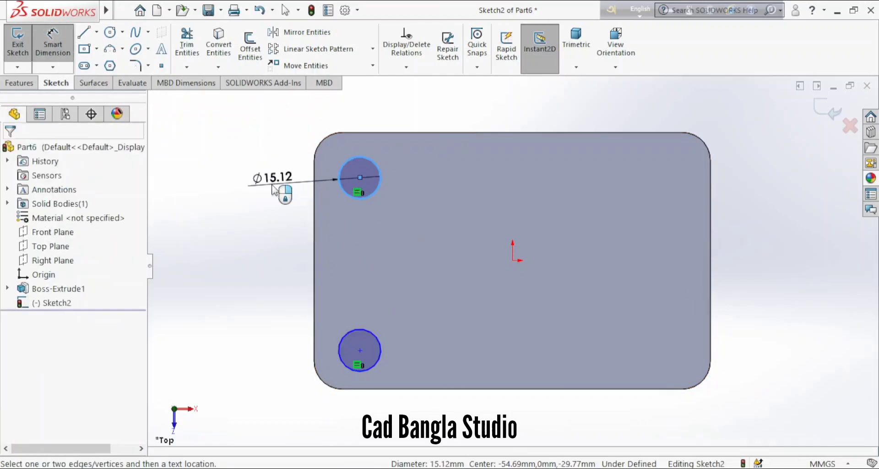
left_click(274, 188)
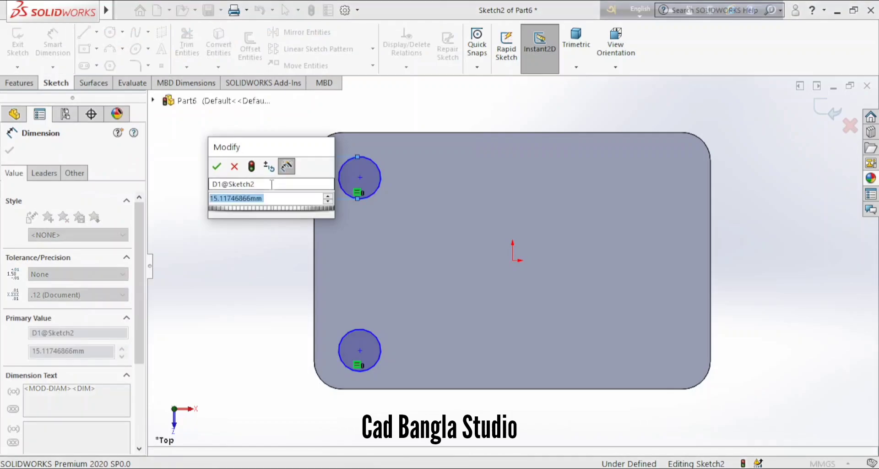
type("18")
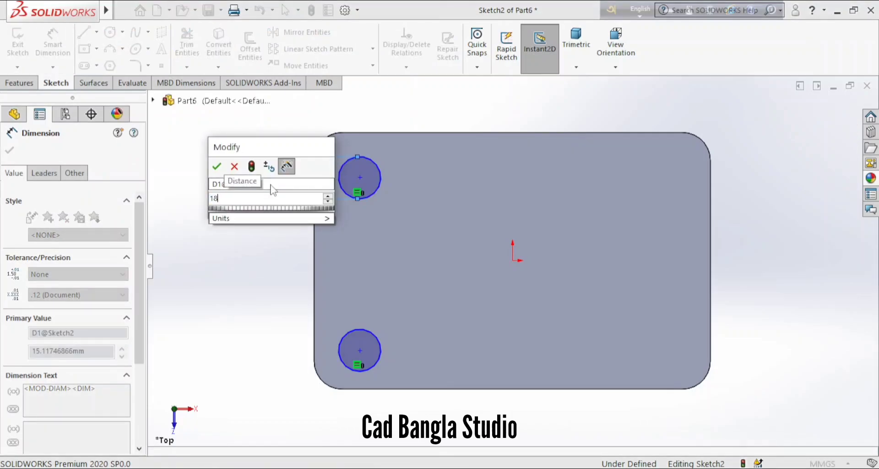
key("Return")
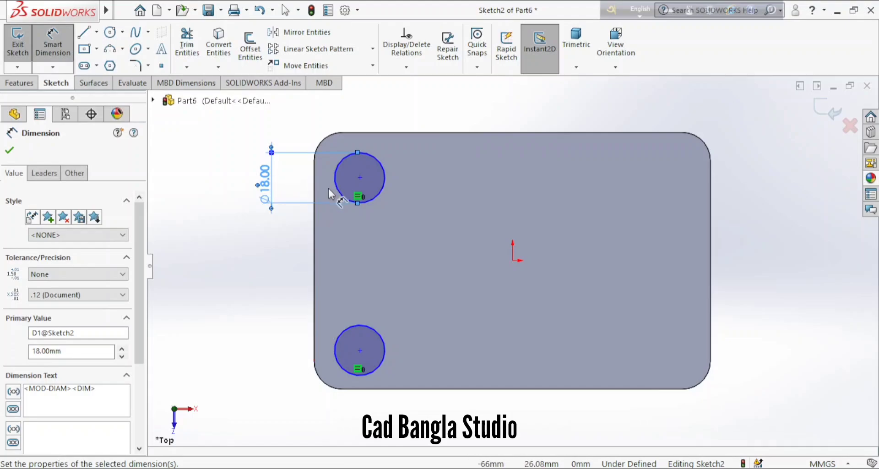
- Draw a vertical line from the origin down toward the plate's lower edge as the mirror axis
left_click(86, 34)
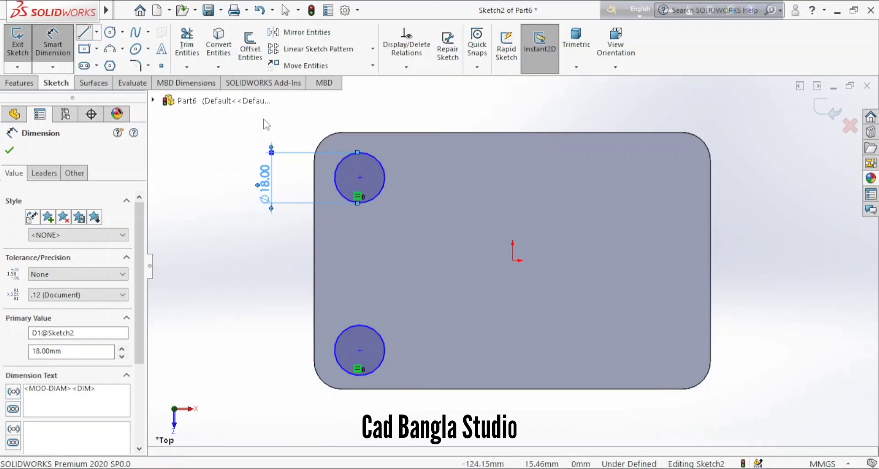
left_click(513, 260)
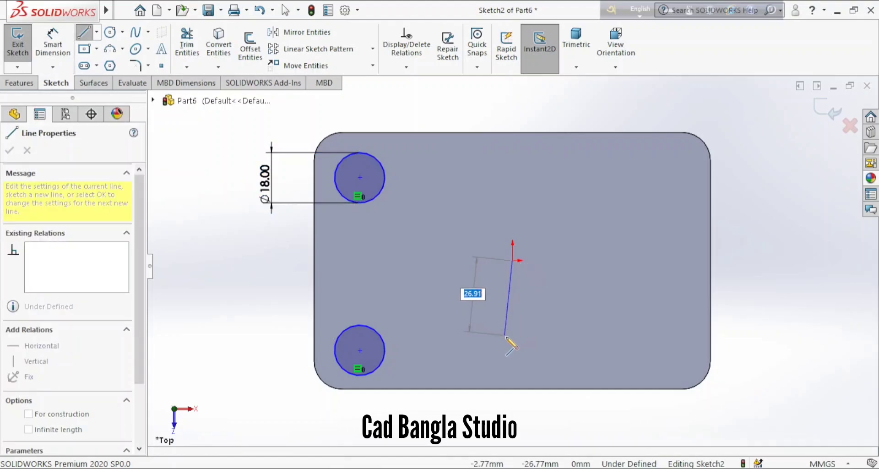
left_click(512, 338)
key("Escape")
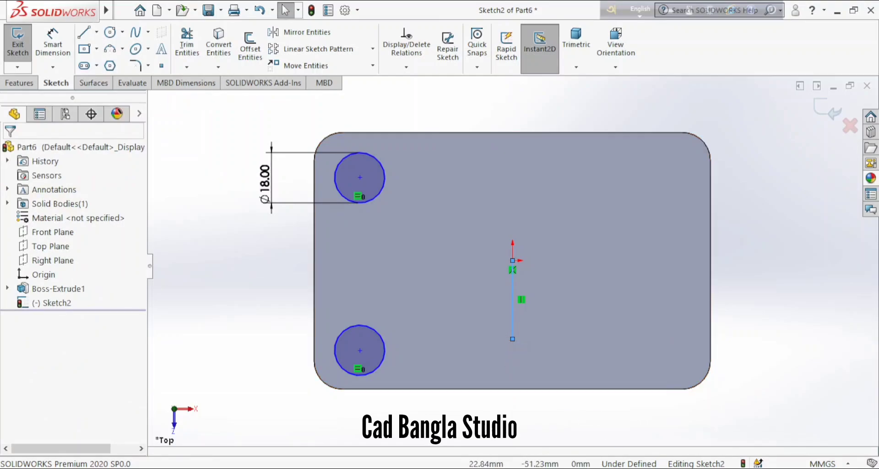
left_click(95, 330)
- Mirror both left circles about the vertical line, keeping the originals
left_click(293, 32)
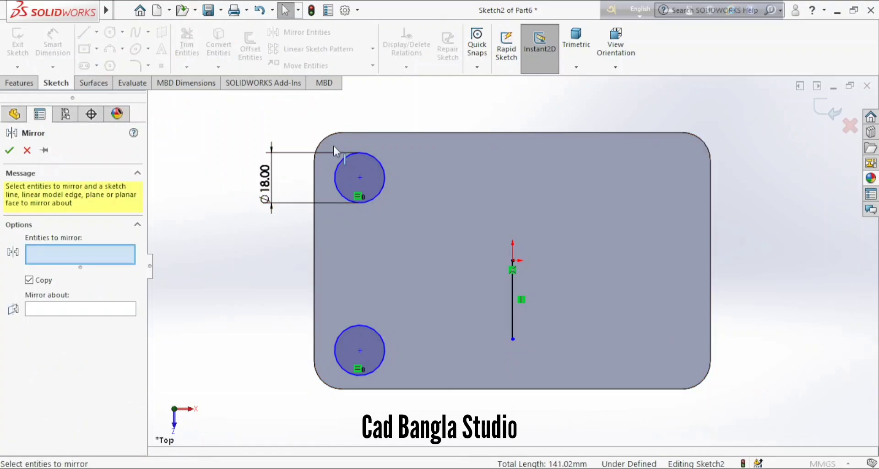
left_click(367, 173)
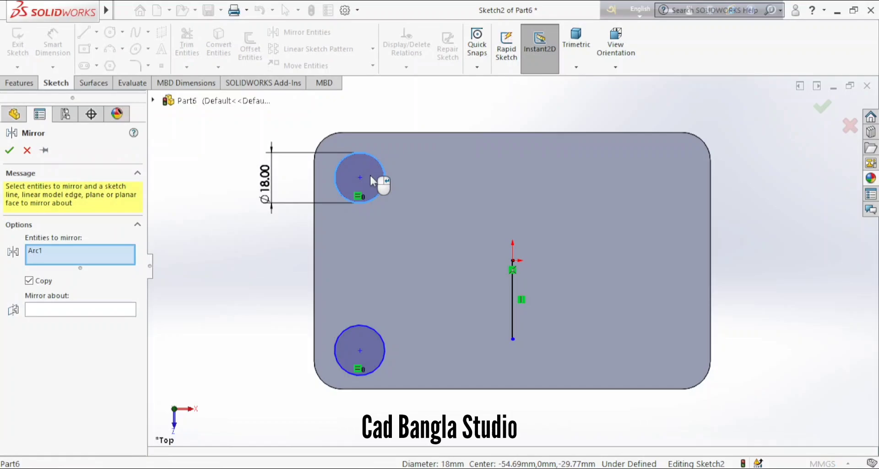
left_click(382, 333)
left_click(103, 317)
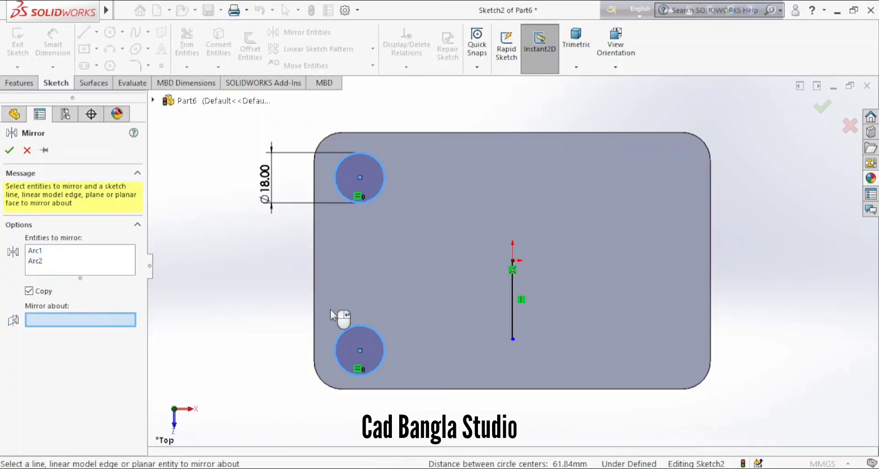
left_click(513, 313)
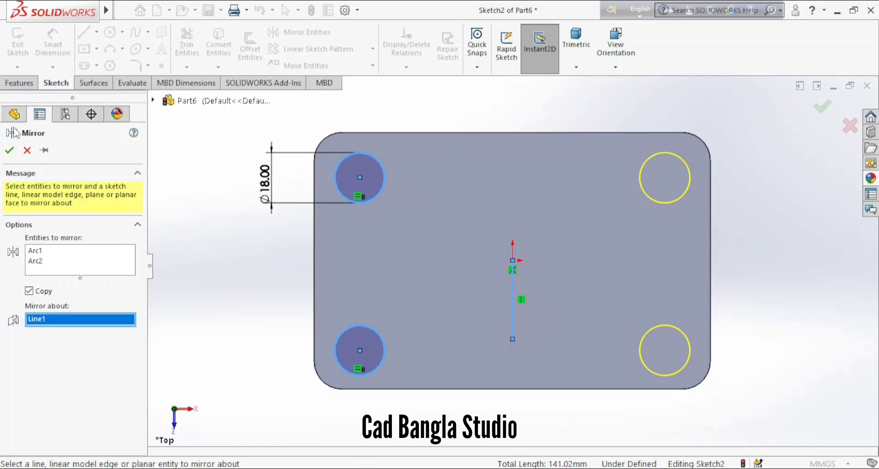
left_click(10, 150)
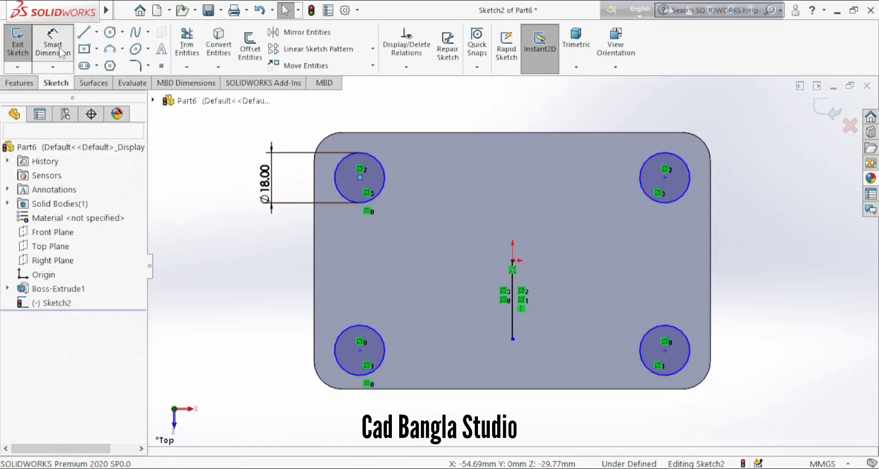
- Dimension the upper-left circle's centre 21 mm from the plate's upper edge
left_click(360, 178)
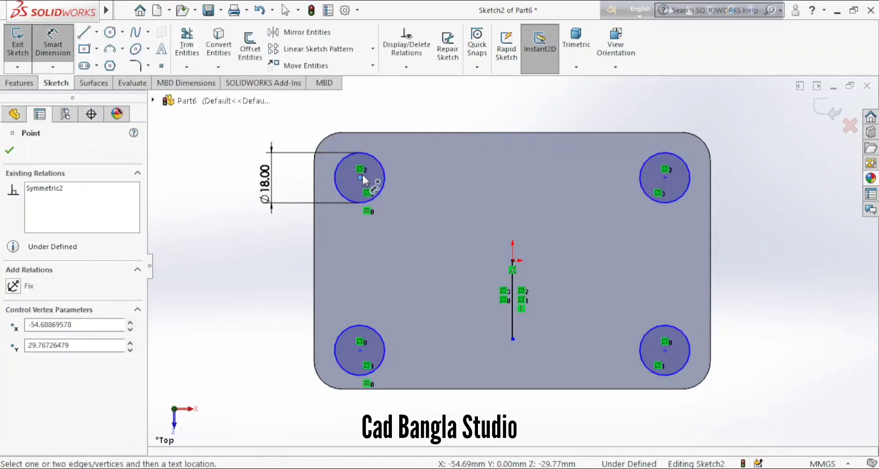
left_click(366, 133)
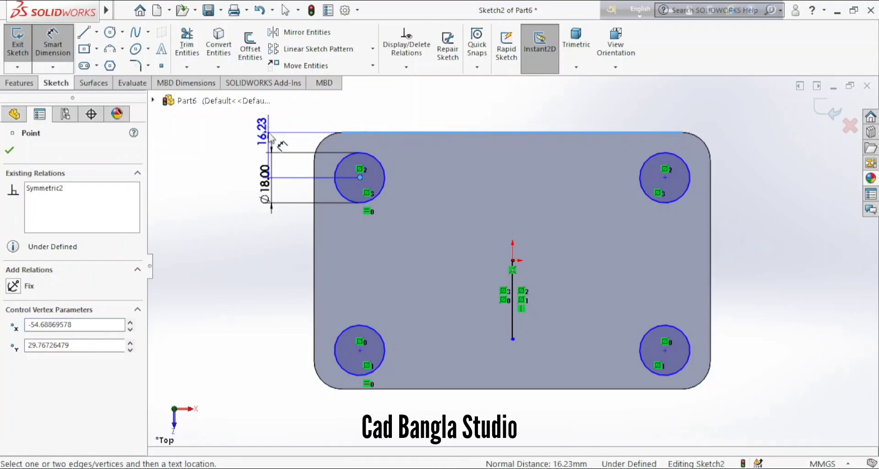
left_click(274, 138)
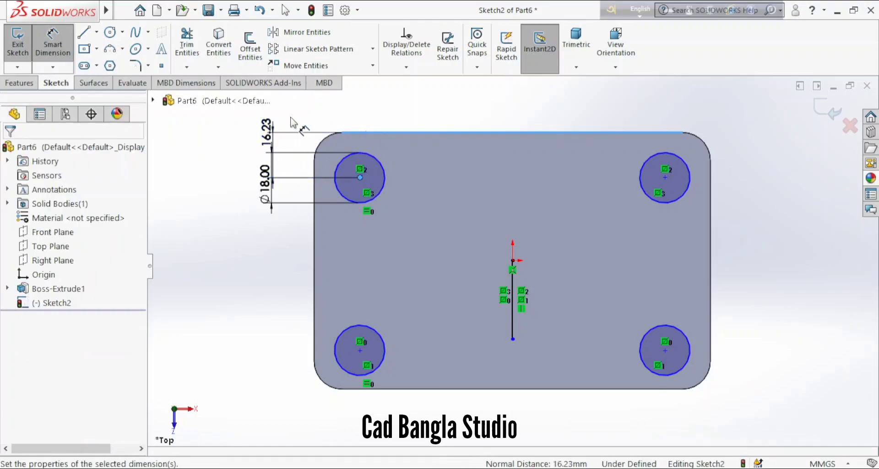
type("15")
key("Return")
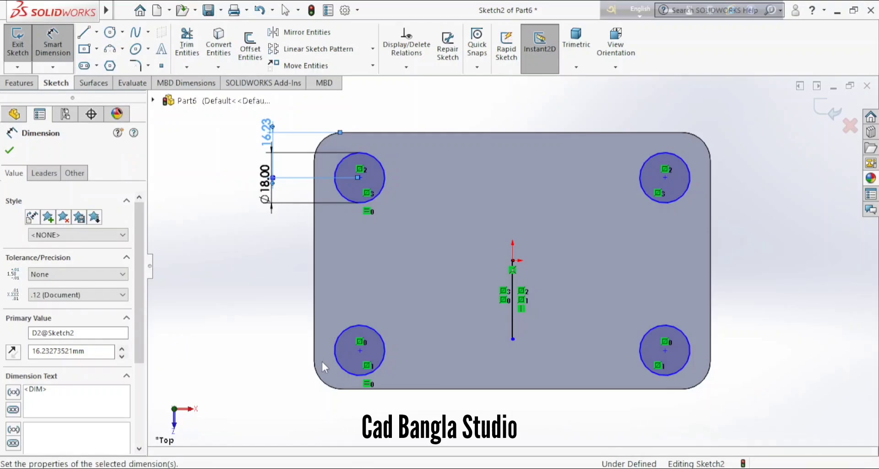
- Dimension the lower-left circle's centre 21 mm from the plate's lower edge
left_click(366, 389)
left_click(270, 371)
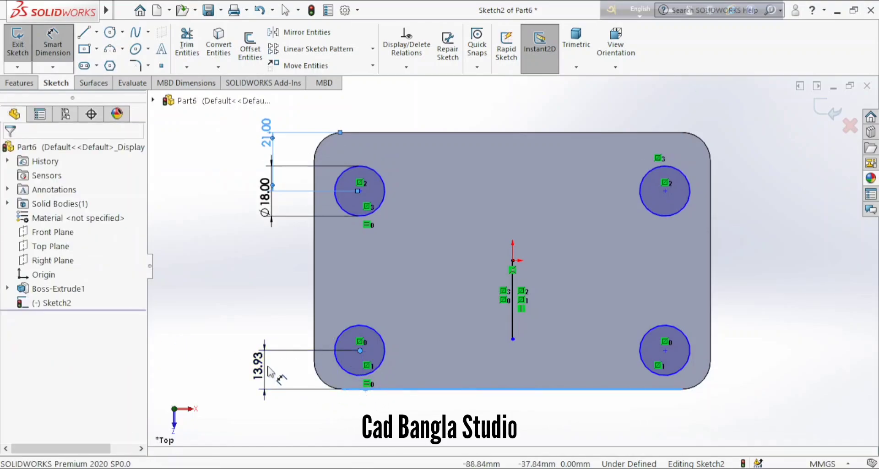
left_click(268, 366)
type("21")
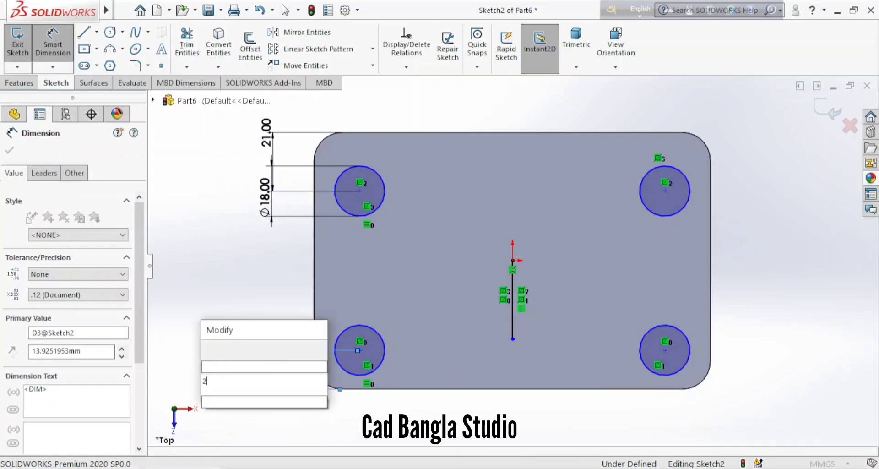
key("Return")
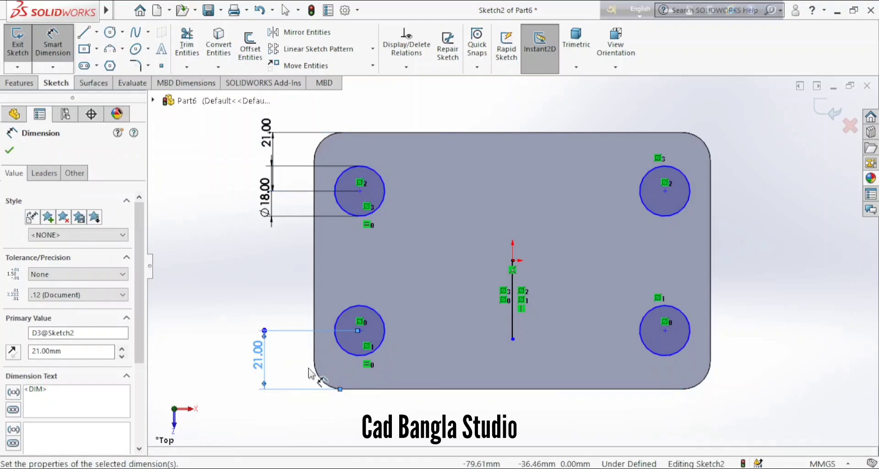
- Set the horizontal distance between the two upper circle centres to 100 mm
left_click(665, 191)
left_click(360, 190)
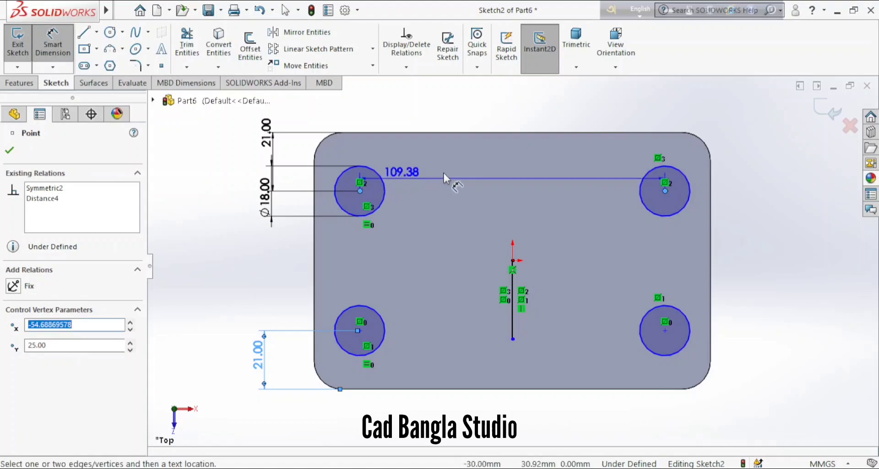
left_click(479, 175)
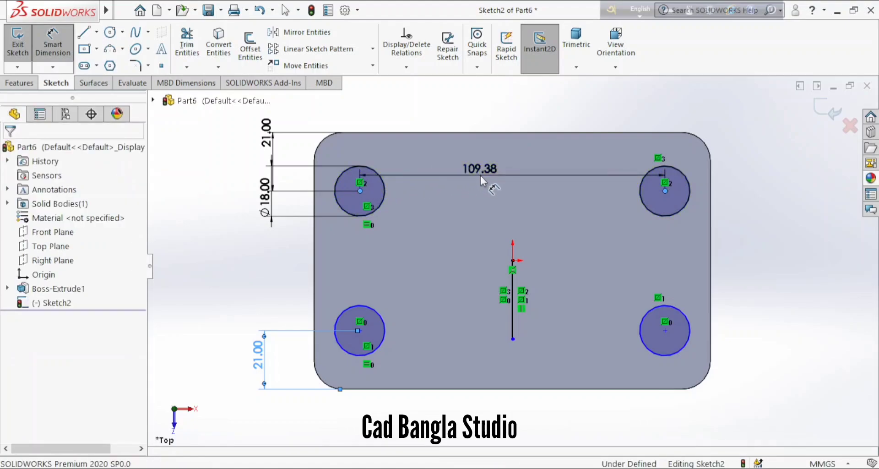
type("100")
key("Return")
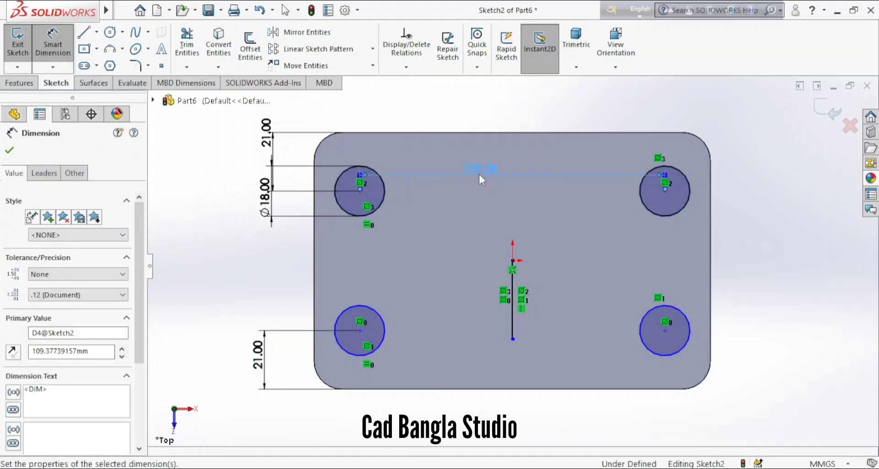
- Set the horizontal distance between the two lower circle centres to 100 mm and finish dimensioning
left_click(360, 331)
left_click(664, 330)
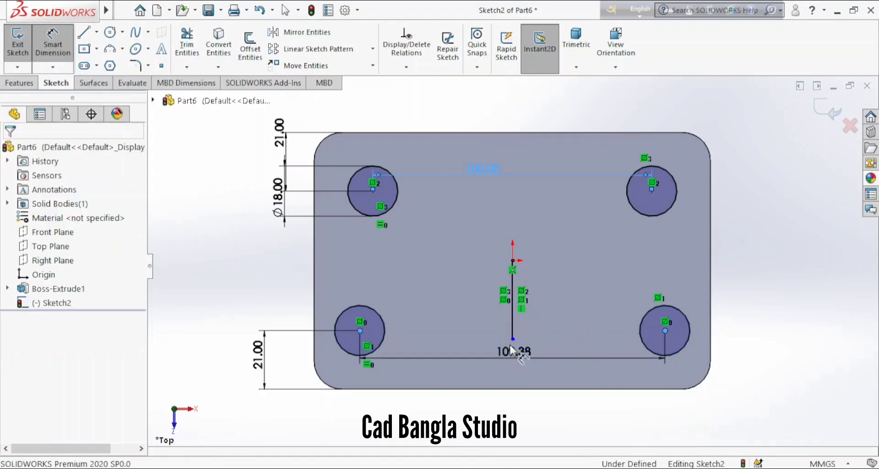
left_click(509, 342)
type("100")
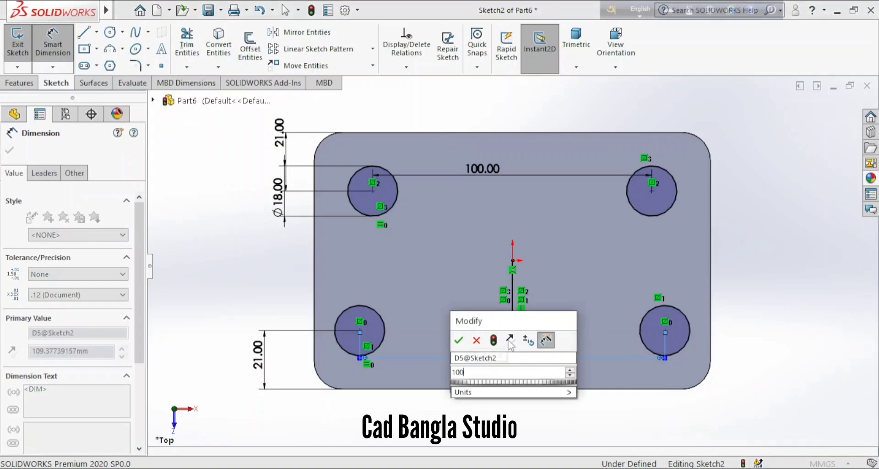
key("Return")
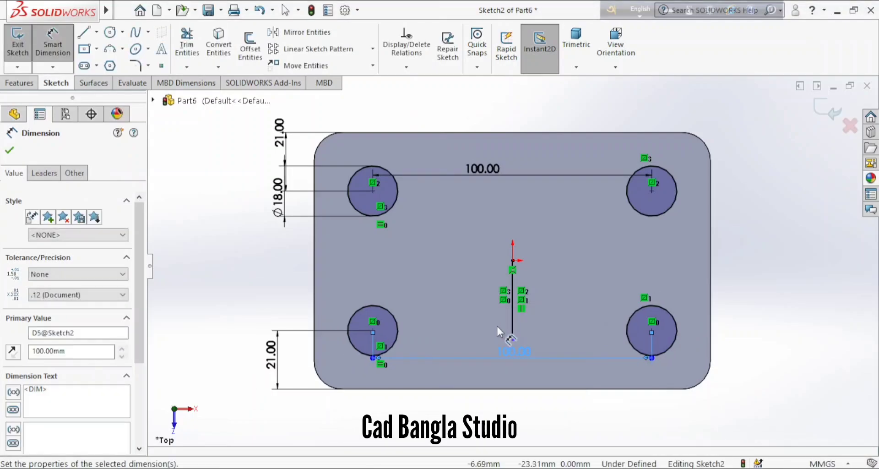
left_click(11, 153)
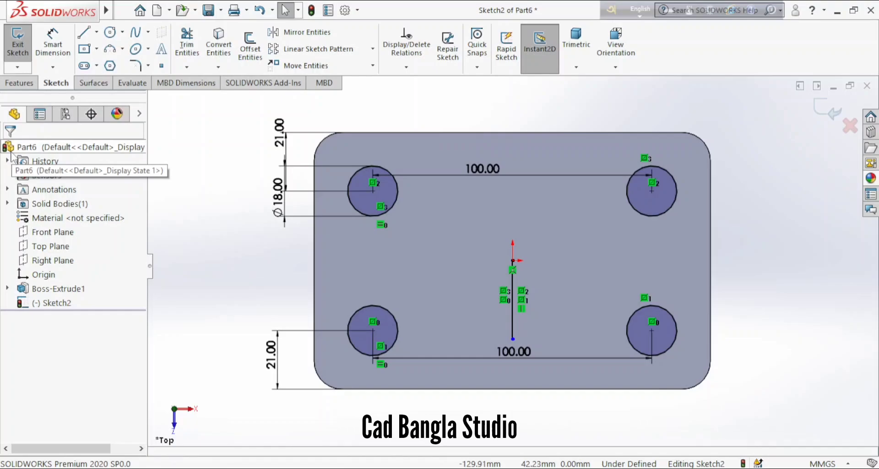
- Cut the four circle regions through the plate with a blind Extruded Cut 14 mm deep
left_click(19, 82)
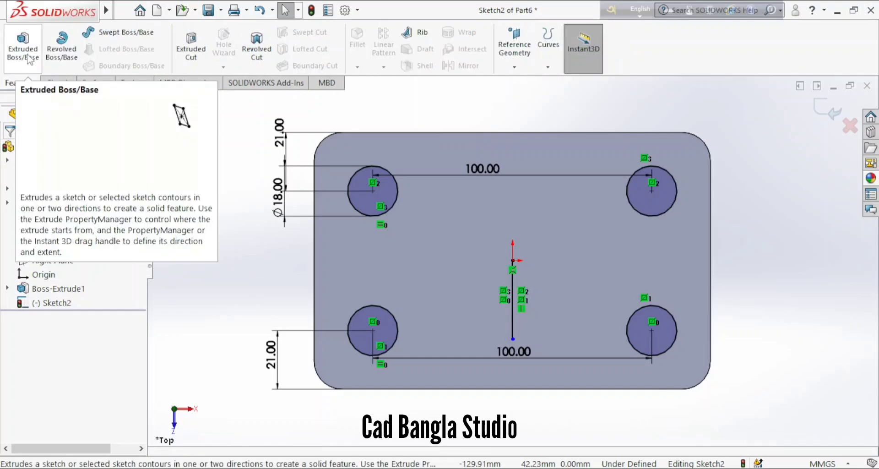
left_click(189, 48)
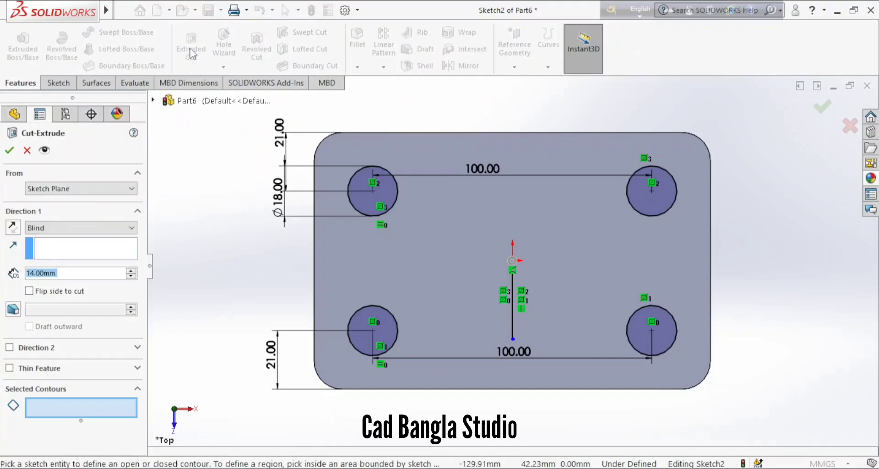
left_click(372, 204)
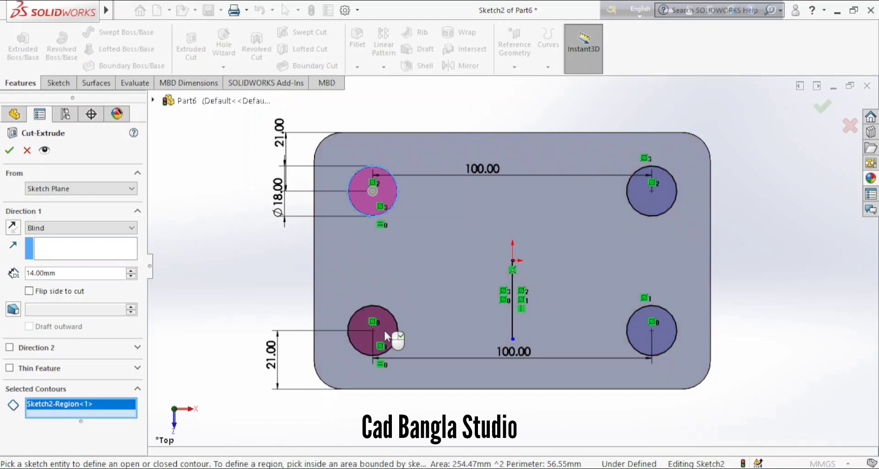
left_click(384, 333)
left_click(652, 339)
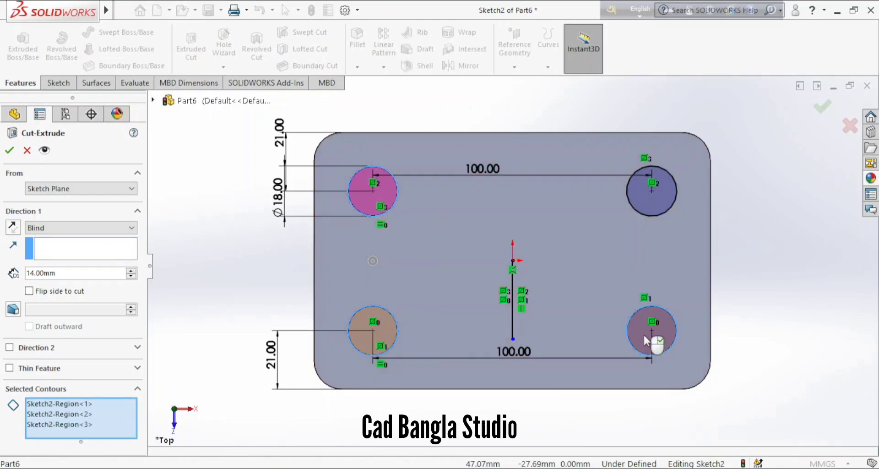
left_click(660, 204)
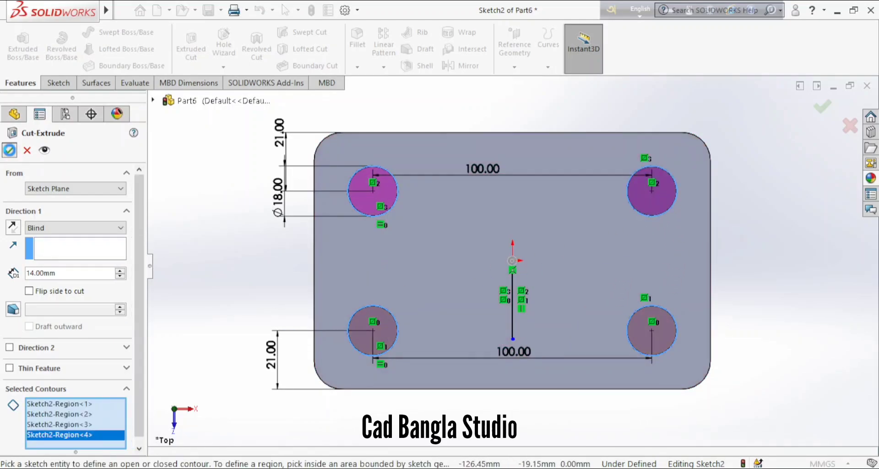
key("Return")
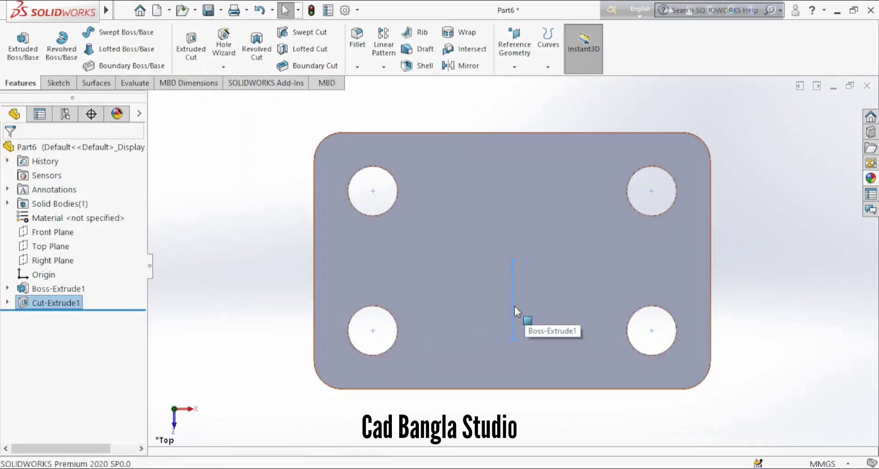
key("Escape")
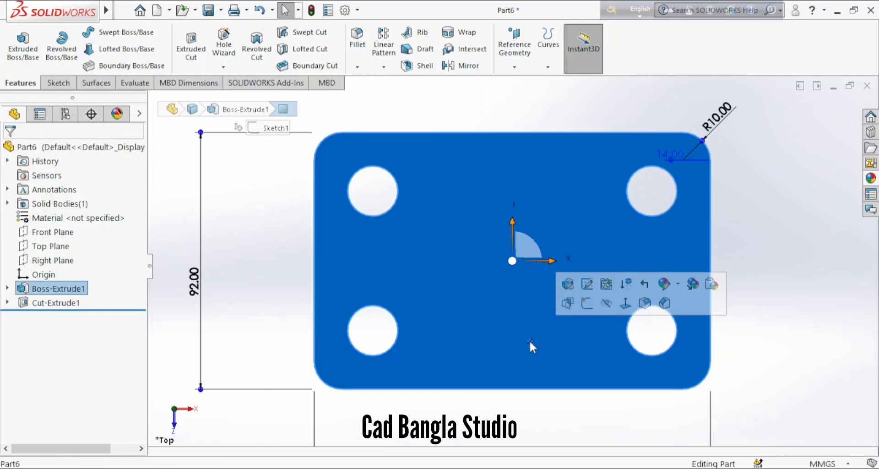
left_click(625, 303)
left_click(526, 315)
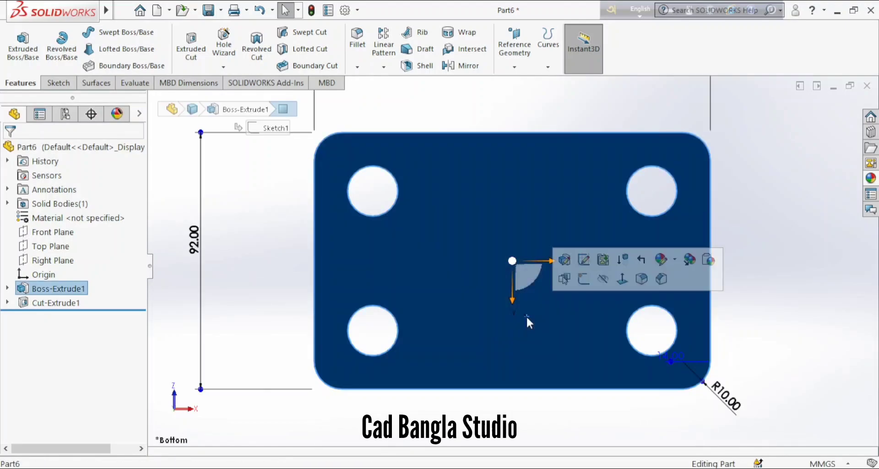
key("Escape")
middle_click_drag(518, 344, 545, 380)
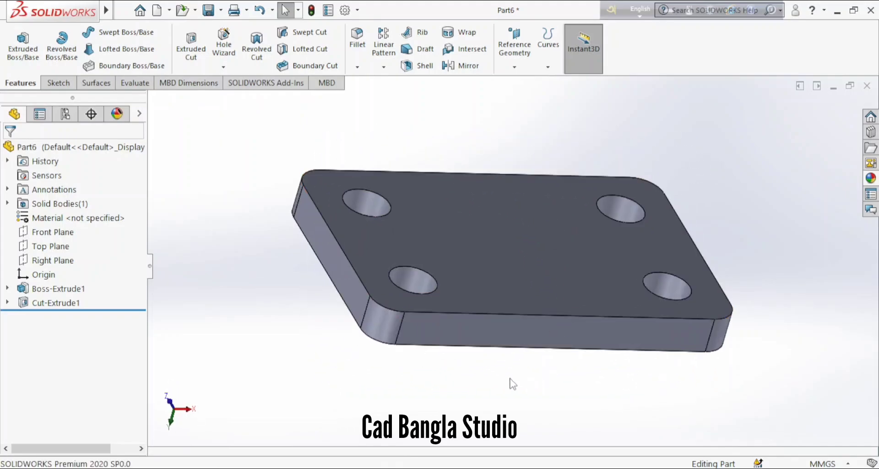
- Start a sketch on the Right Plane and draw a circle above the plate, centred about 37 mm above the origin
left_click(53, 260)
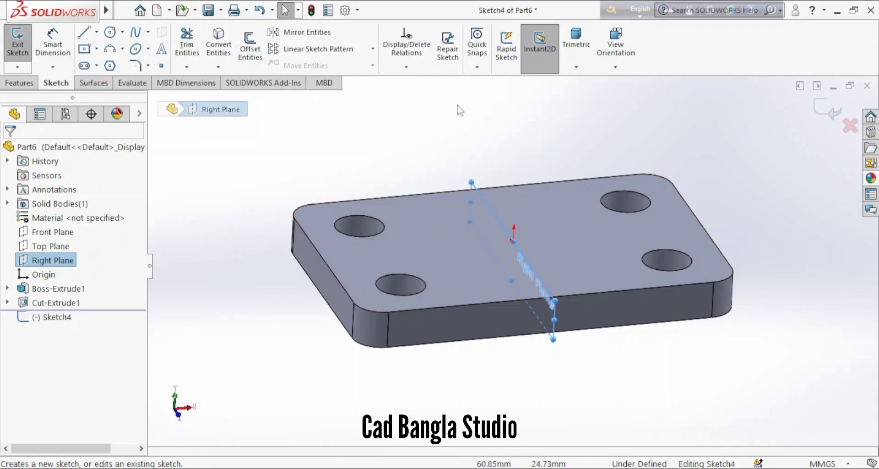
mouse_move(465, 198)
middle_mouse_down()
mouse_move(488, 220)
mouse_move(443, 199)
mouse_move(408, 204)
mouse_move(404, 196)
mouse_move(431, 205)
mouse_move(412, 147)
middle_mouse_up()
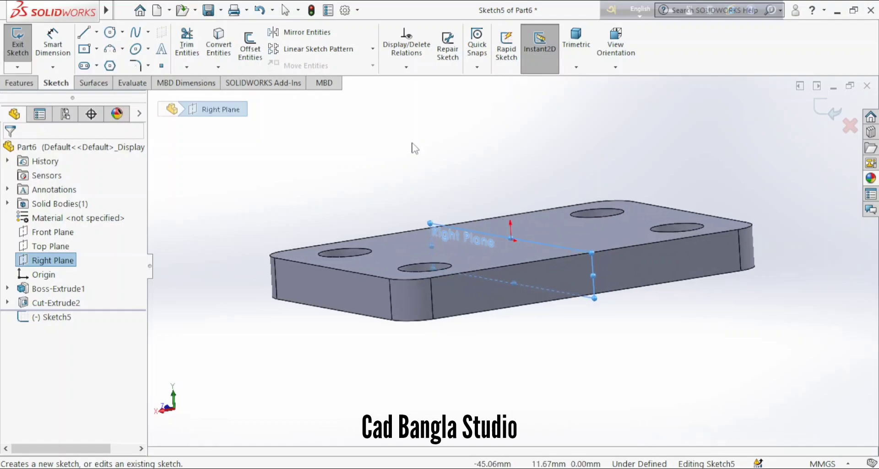
left_click(110, 32)
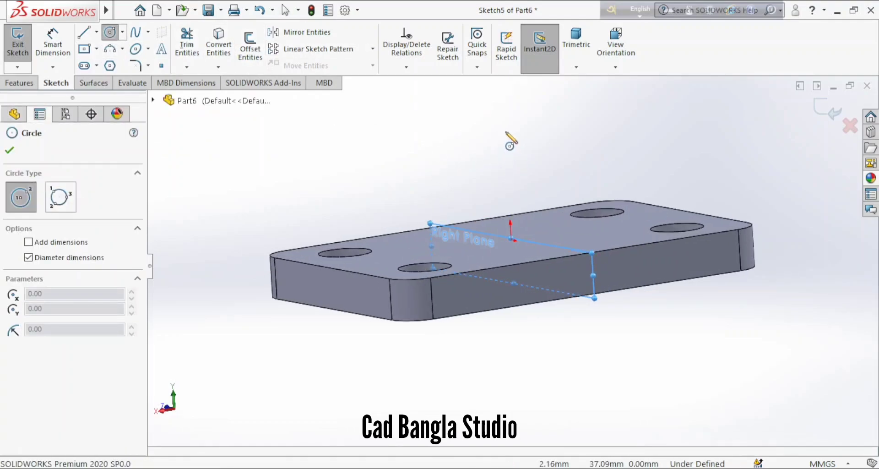
mouse_move(504, 131)
left_mouse_down()
mouse_move(518, 165)
mouse_move(532, 157)
left_mouse_up()
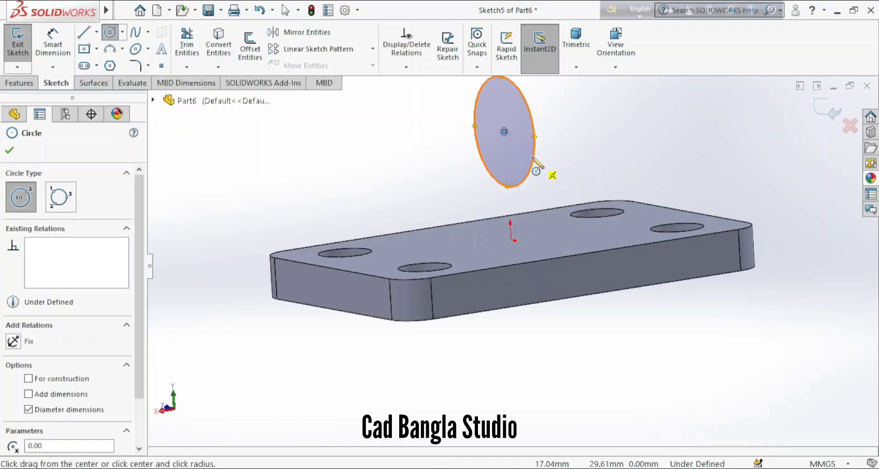
key("Escape")
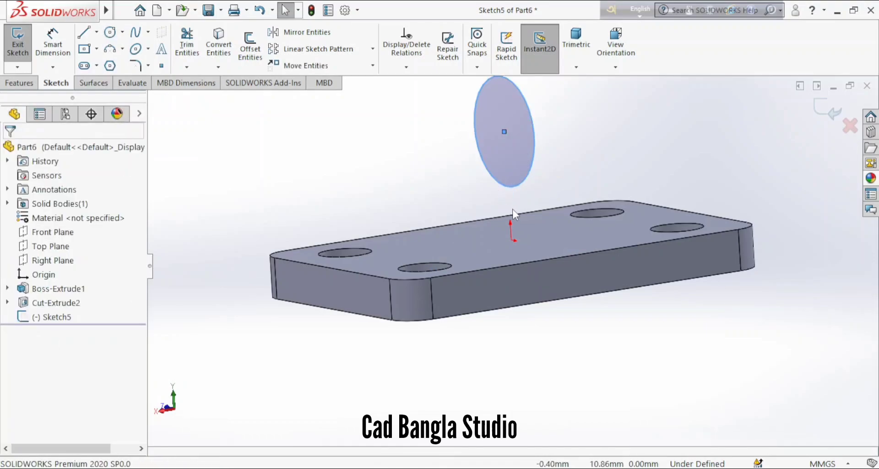
- Dimension the circle's centre 58 mm above the origin and set its diameter to 55 mm
left_click(53, 42)
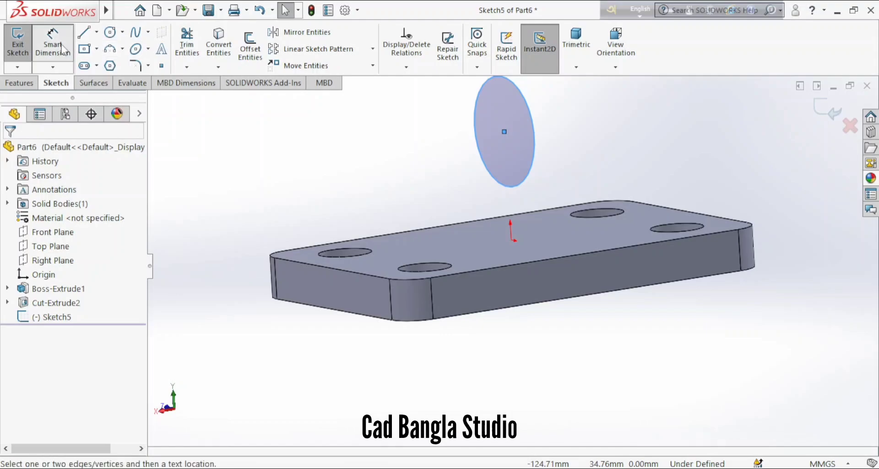
left_click(504, 132)
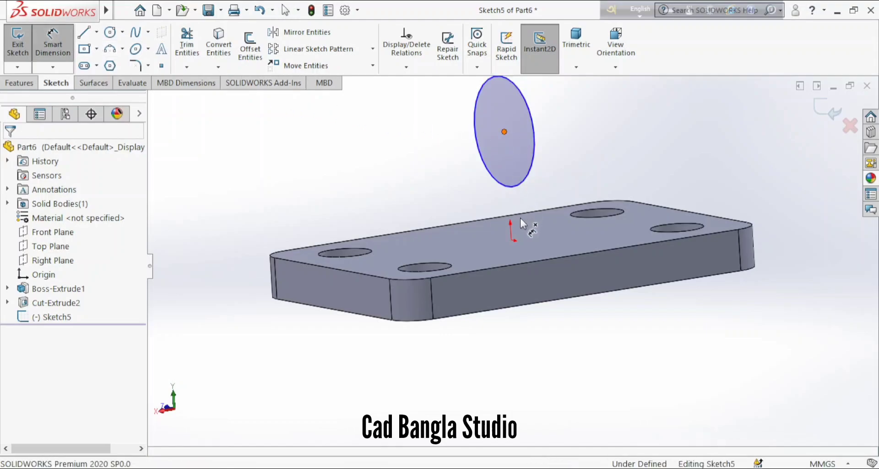
left_click(511, 239)
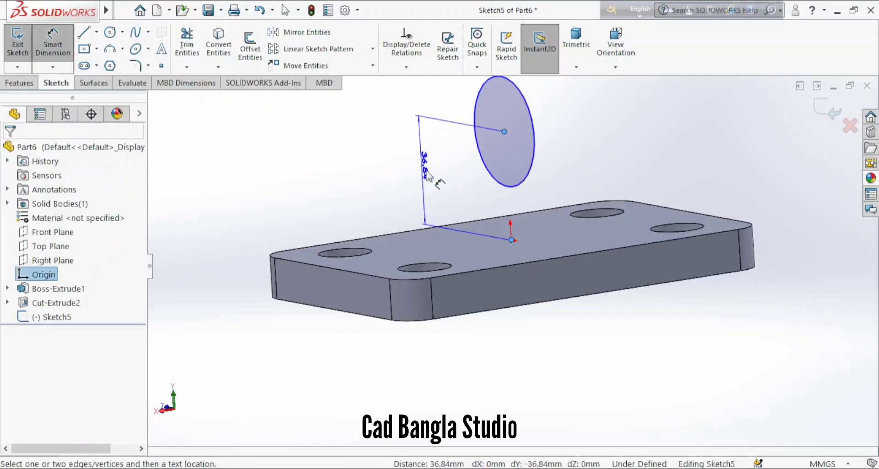
left_click(430, 180)
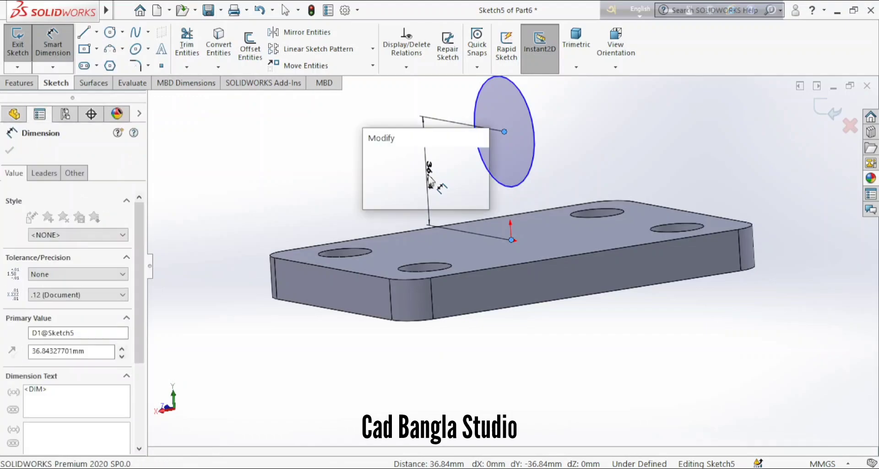
type("50")
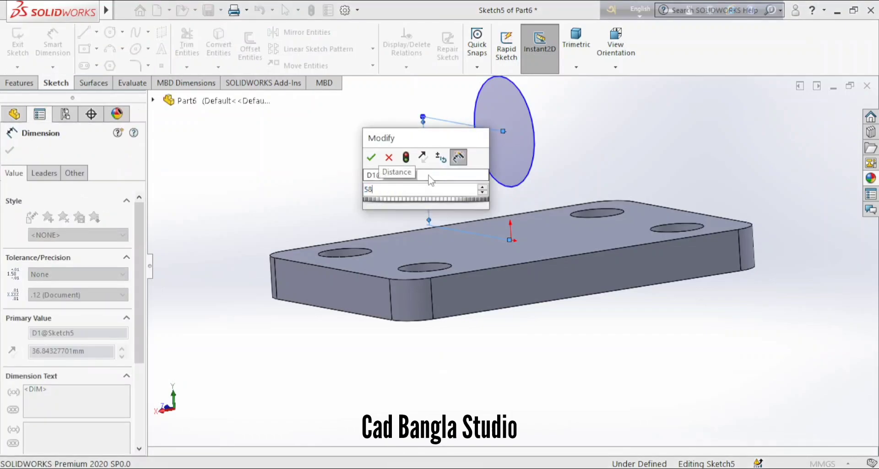
key("Return")
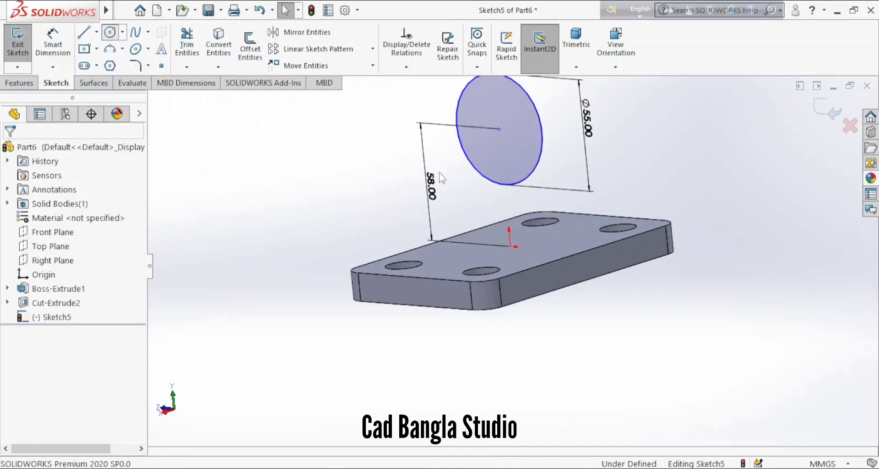
- Sketch a concentric circle inside the 55 mm circle and set its diameter to 30 mm
key("c")
left_click(499, 129)
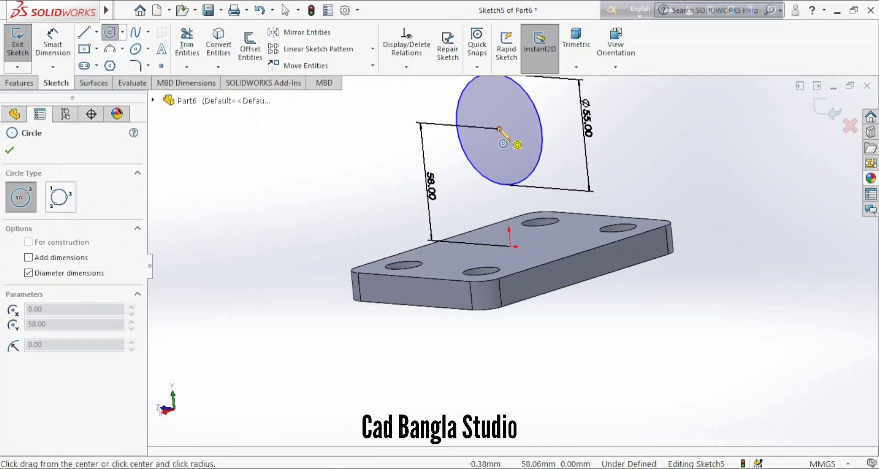
left_click(522, 155)
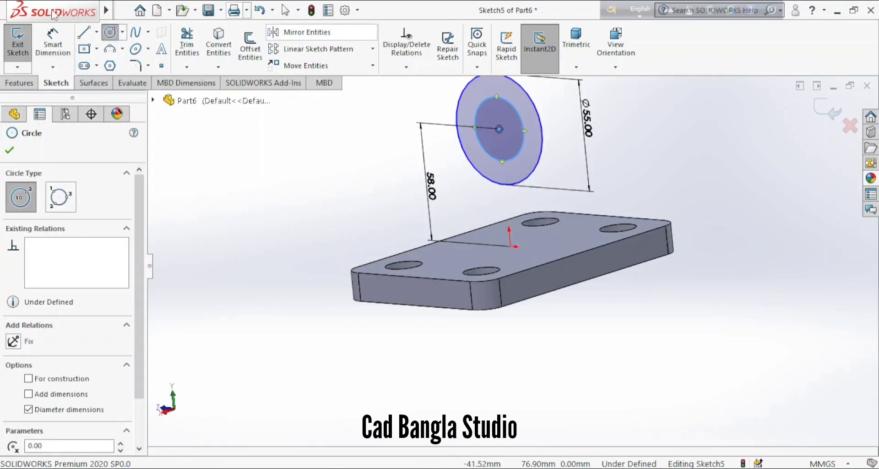
left_click(66, 47)
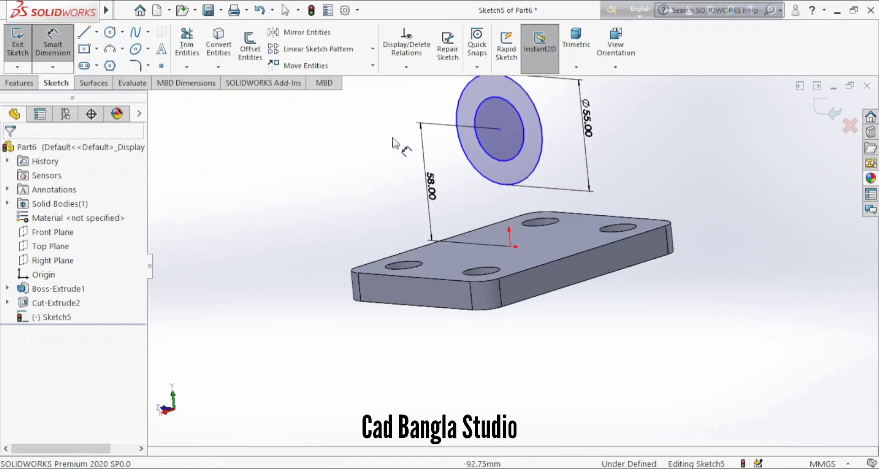
left_click(532, 144)
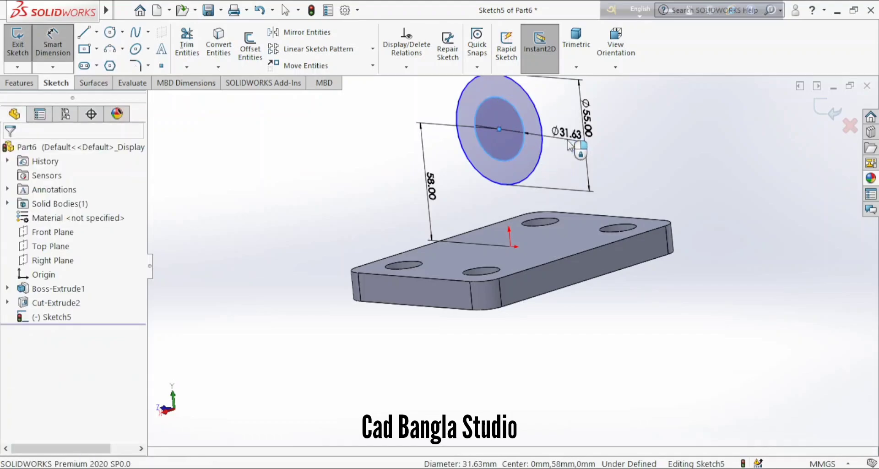
left_click(569, 145)
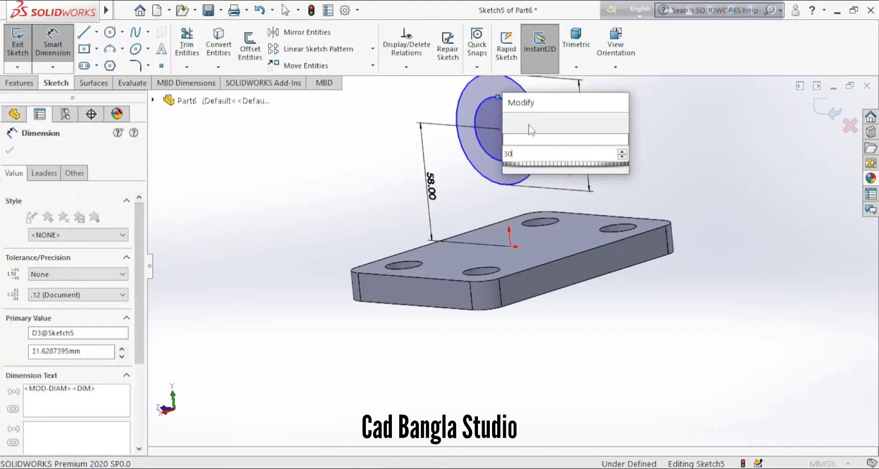
key("Return")
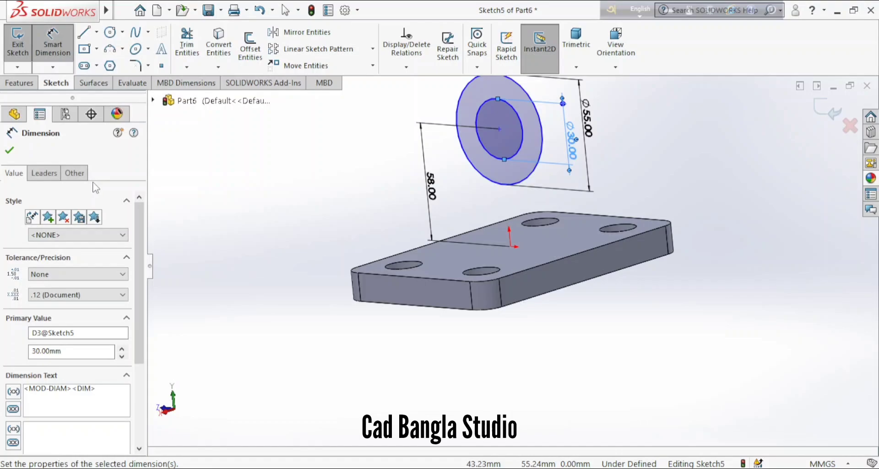
mouse_move(235, 173)
middle_mouse_down()
mouse_move(239, 165)
mouse_move(265, 168)
middle_mouse_up()
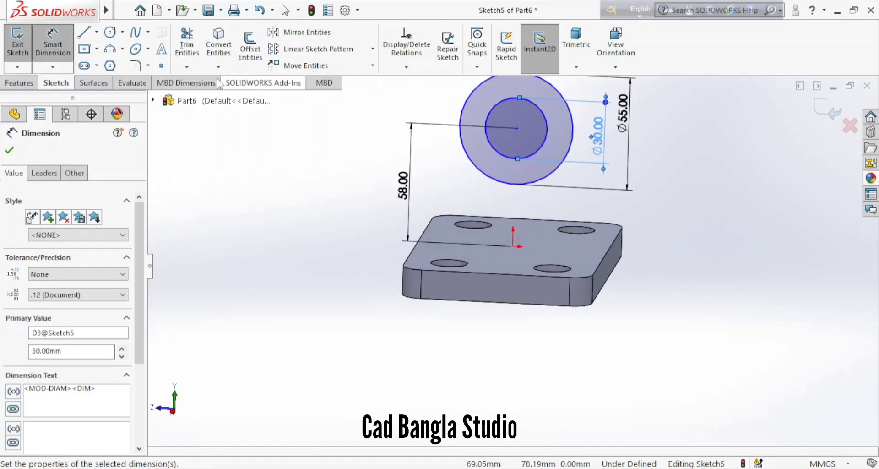
left_click(9, 152)
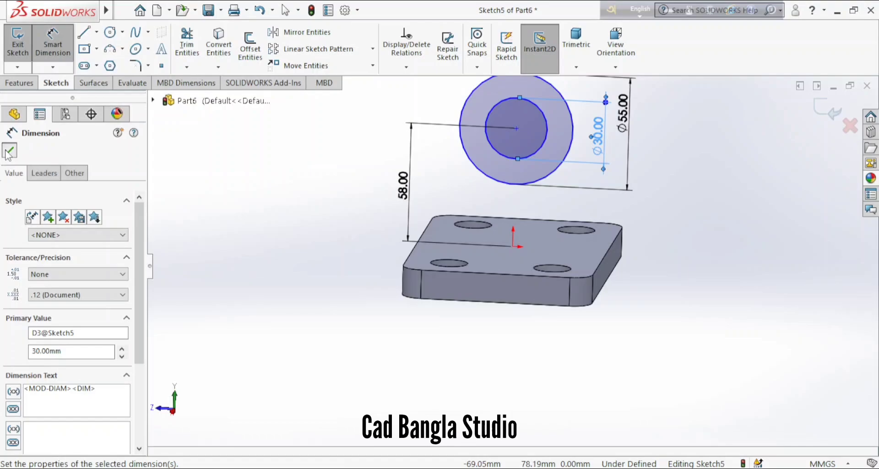
- Extrude the ring between the two circles as a boss 45 mm deep, using the Mid Plane end condition
left_click(19, 84)
left_click(21, 56)
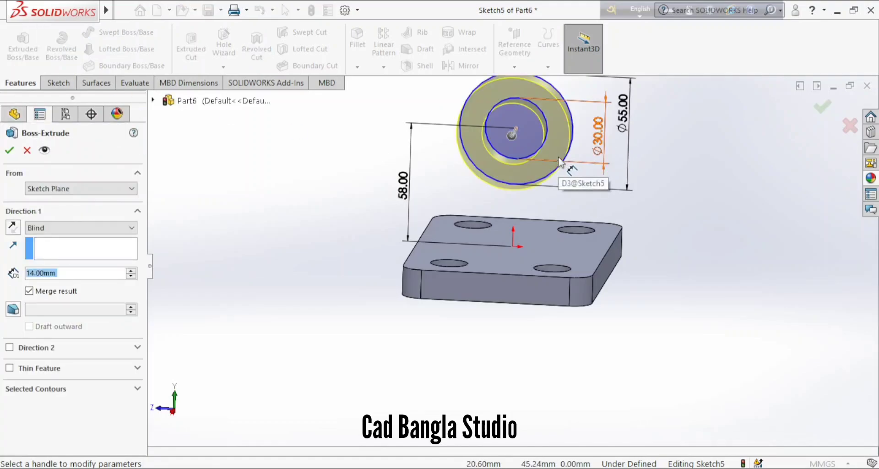
type("30")
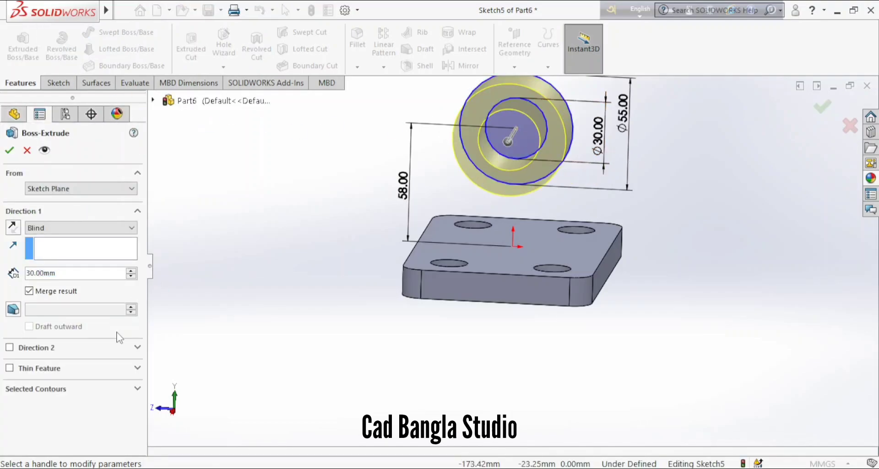
left_click(100, 228)
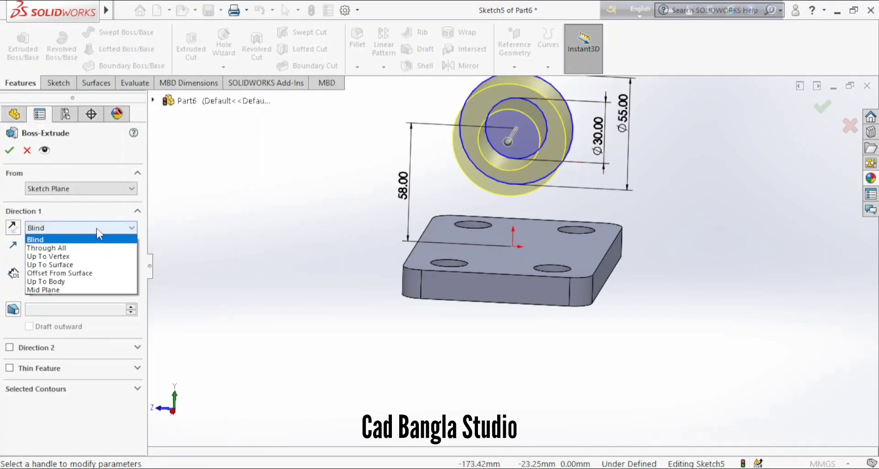
left_click(66, 290)
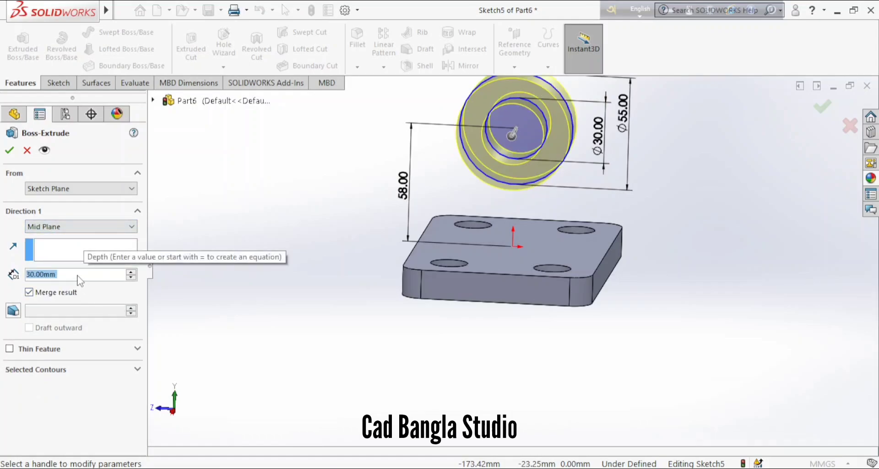
type("45")
key("Return")
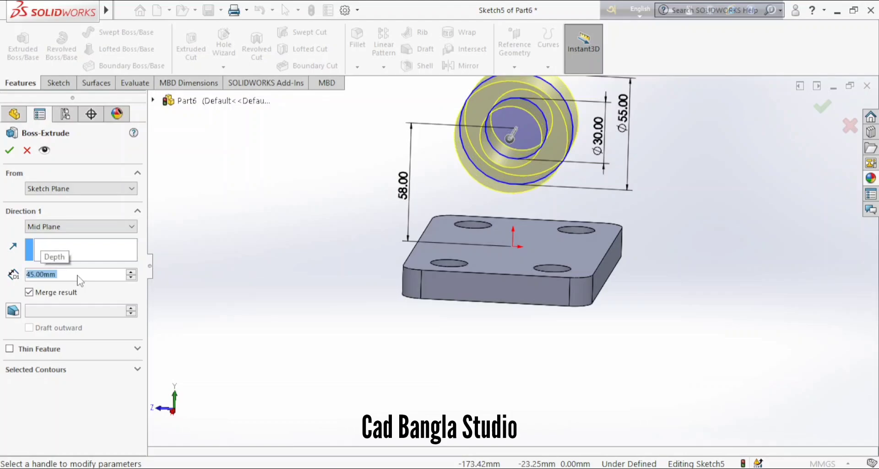
middle_click_drag(700, 190, 628, 173)
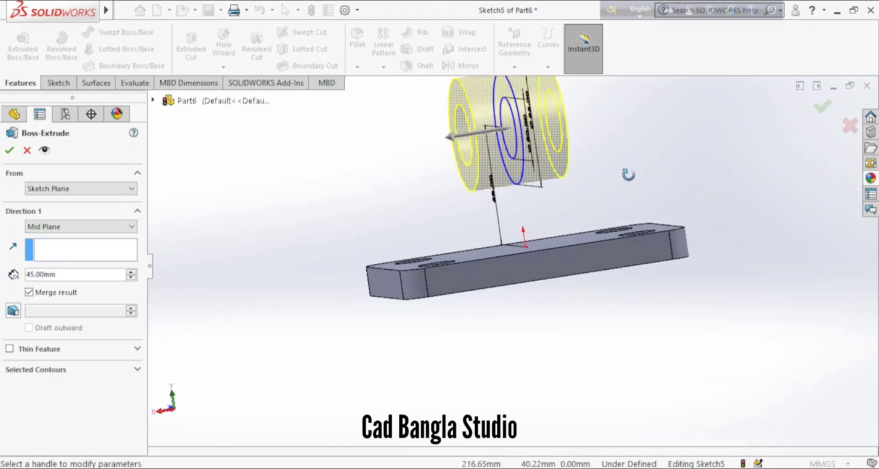
left_click(10, 150)
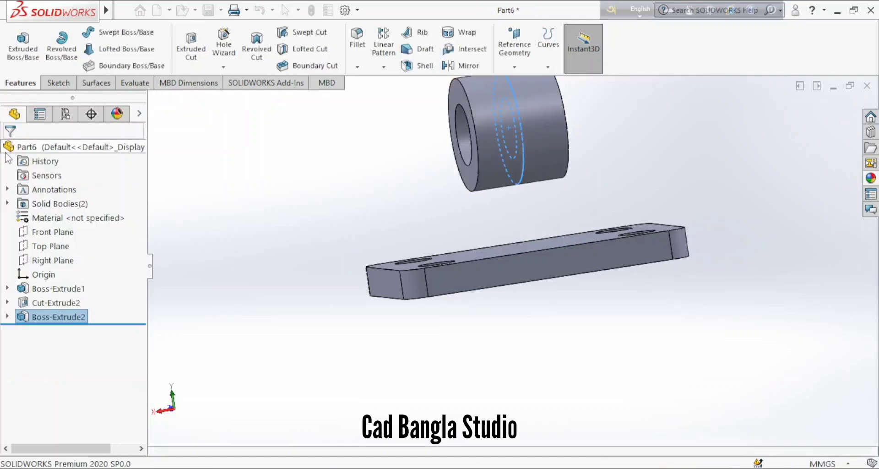
- Start a new sketch on the Right Plane and draw a vertical line about 22 mm long upward from the plate's top edge
middle_click_drag(449, 219, 592, 288)
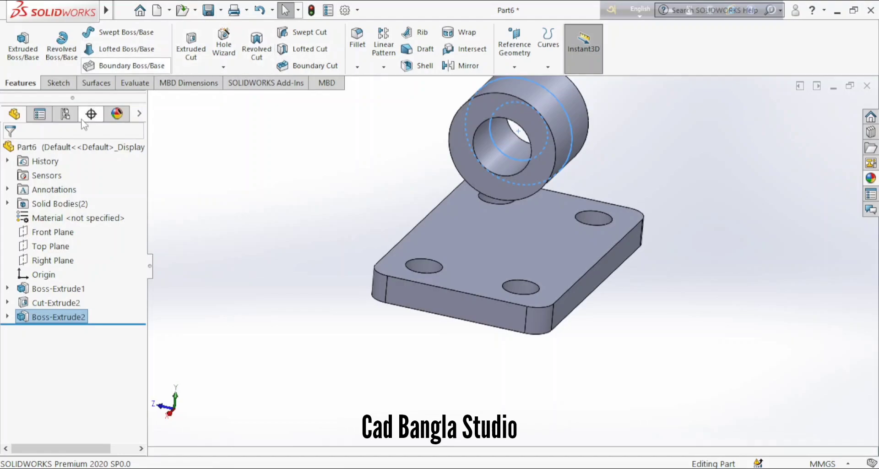
left_click(68, 86)
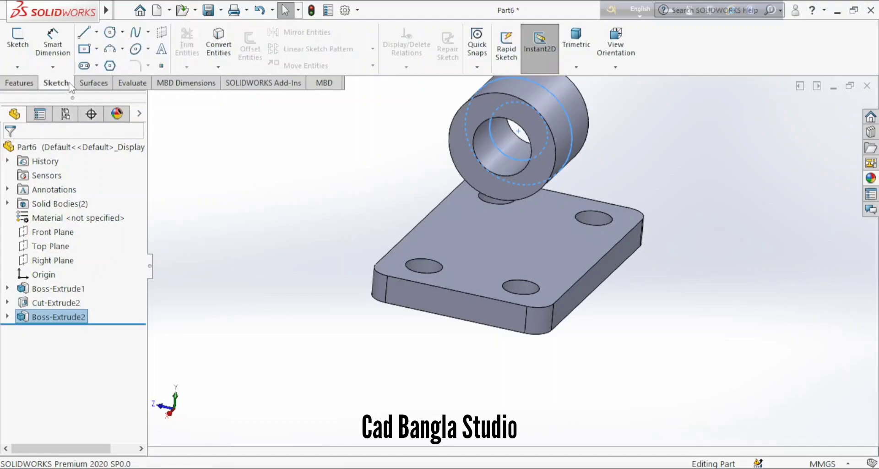
left_click(67, 257)
left_click(70, 242)
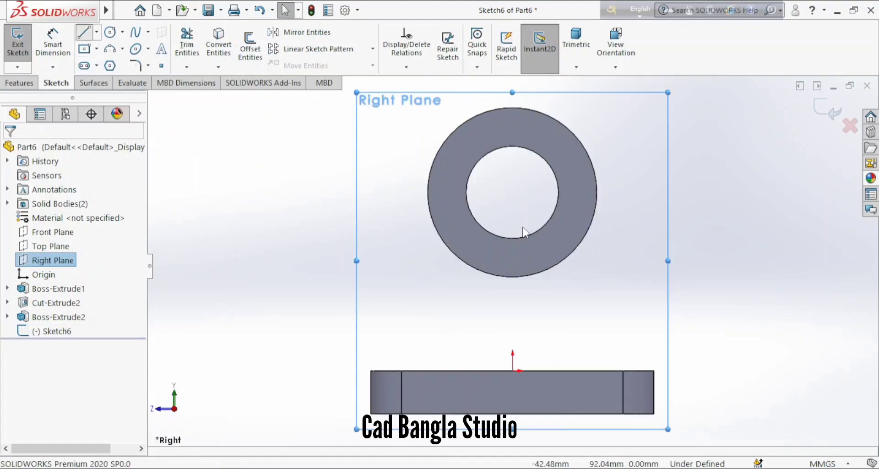
left_click(84, 32)
middle_click_drag(505, 239, 491, 263)
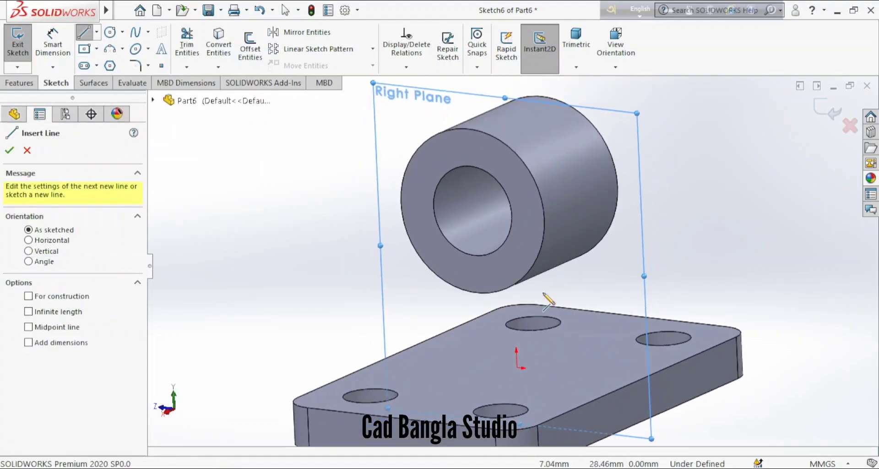
left_click(632, 380)
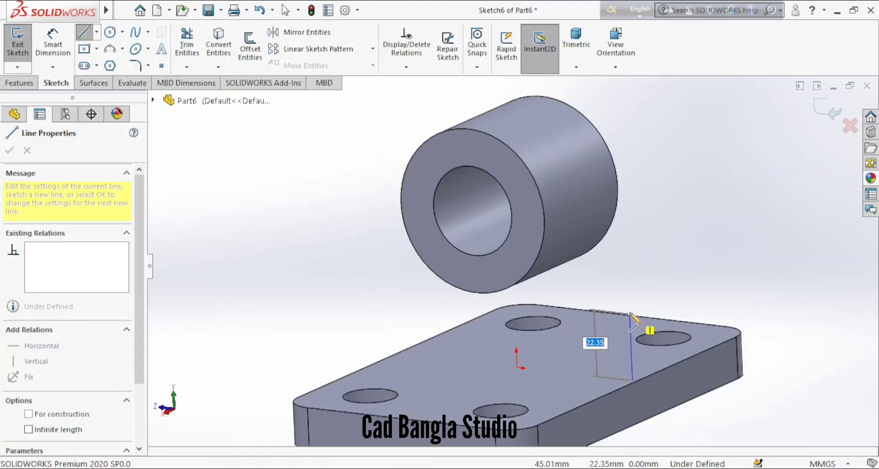
left_click(629, 310)
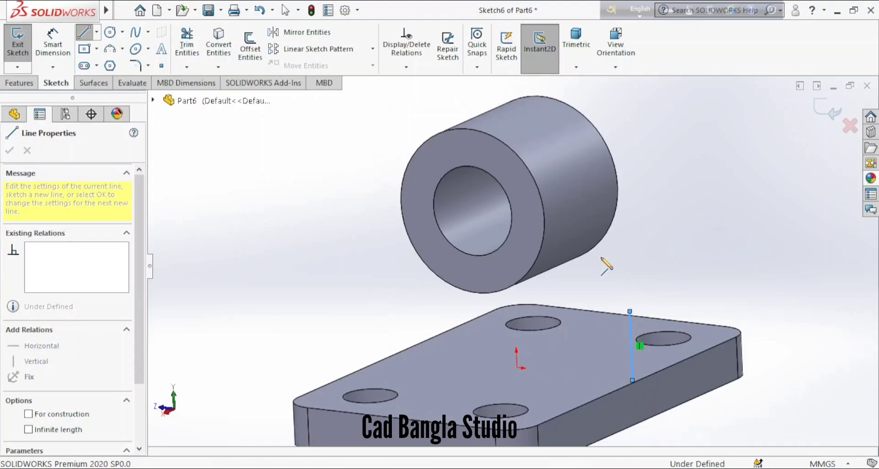
- Draw a slanted line from the vertical line's upper end to the cylinder, and a horizontal line about 91 mm long across the plate
double_click(580, 229)
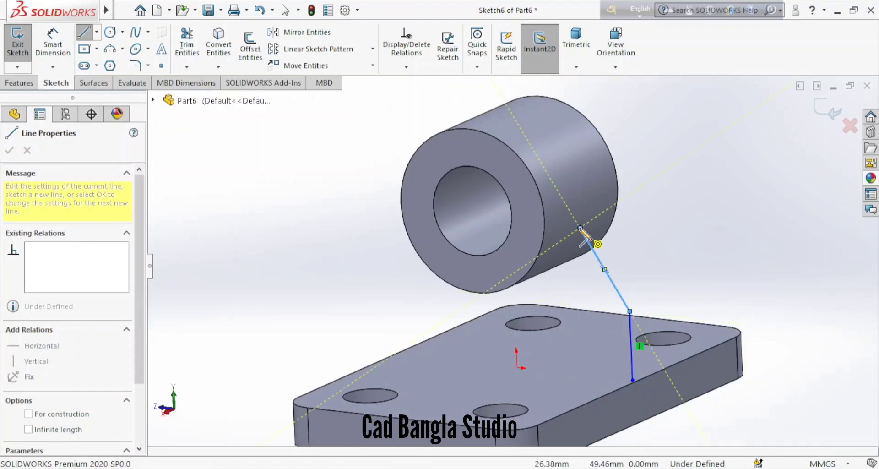
key("Escape")
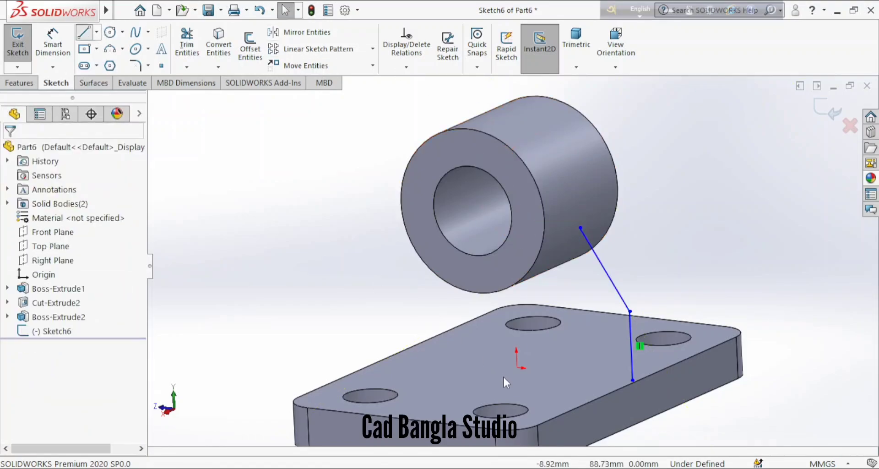
key("l")
left_click(632, 380)
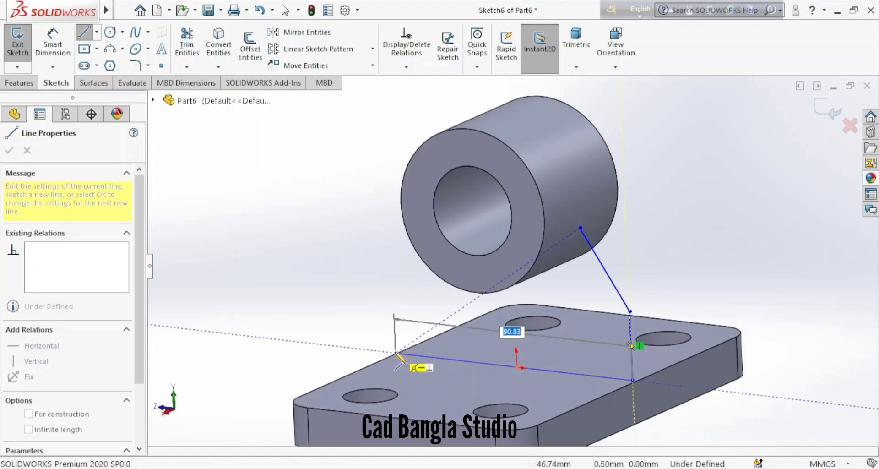
left_click(396, 353)
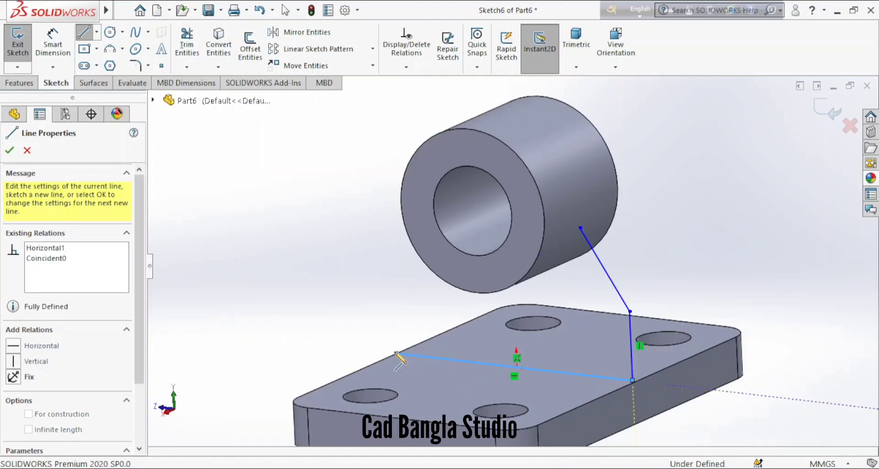
- At the horizontal line's free end, draw a vertical line about 18 mm long and a slanted line from its top to the cylinder
left_click(393, 300)
middle_click_drag(394, 301, 434, 290)
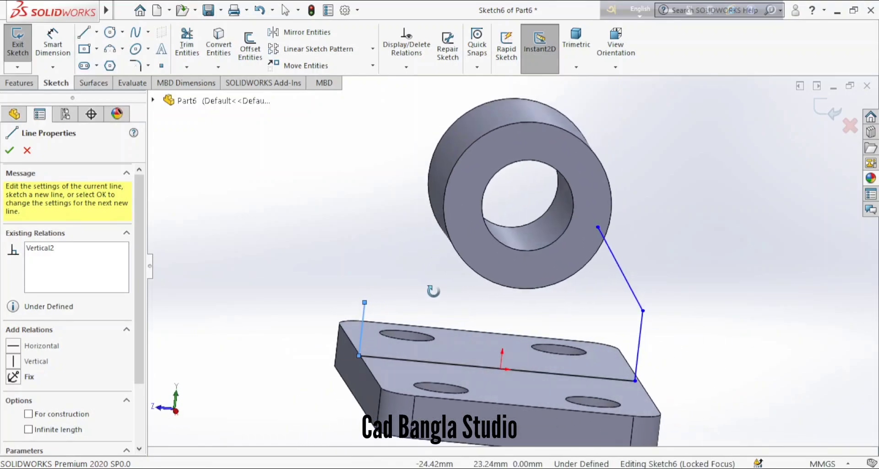
left_click(434, 211)
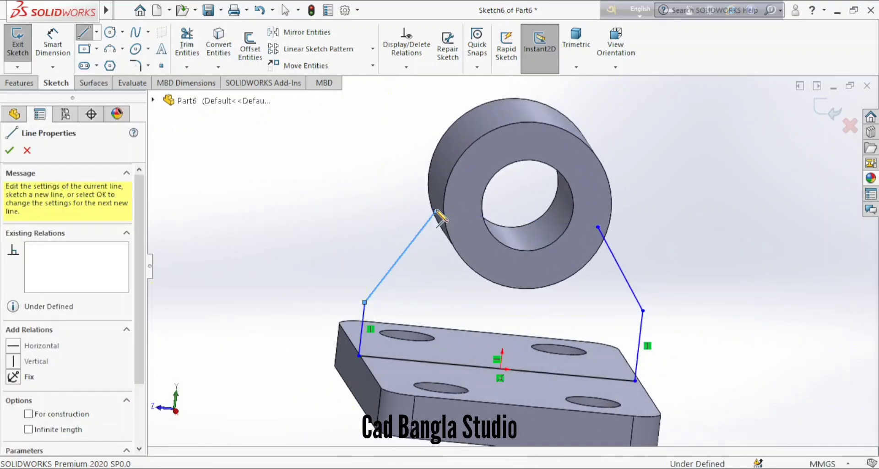
key("Escape")
- Add Pierce relations between both ends of the horizontal base line and the plate's opposite top edges
mouse_move(600, 363)
middle_mouse_down()
mouse_move(545, 330)
mouse_move(625, 415)
middle_mouse_up()
left_click(612, 415)
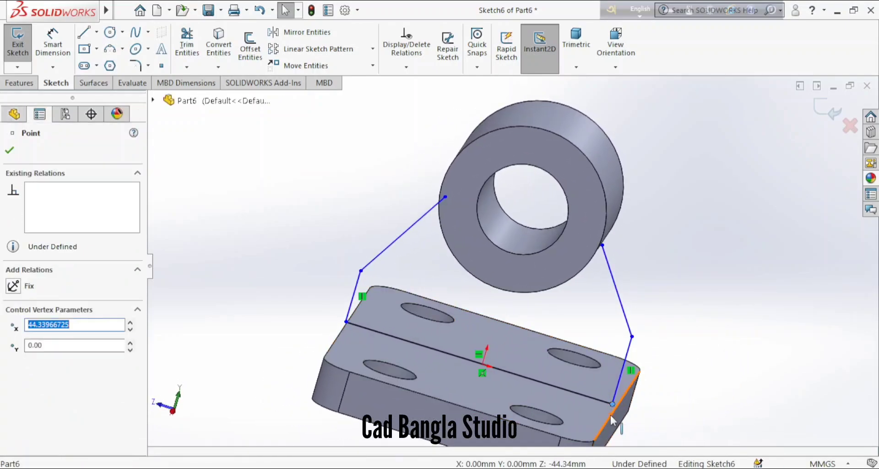
left_click(610, 416, "ctrl")
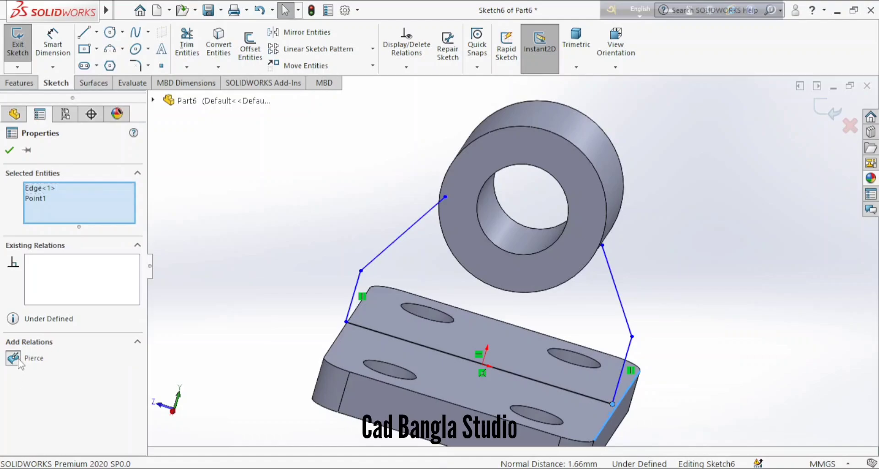
left_click(14, 358)
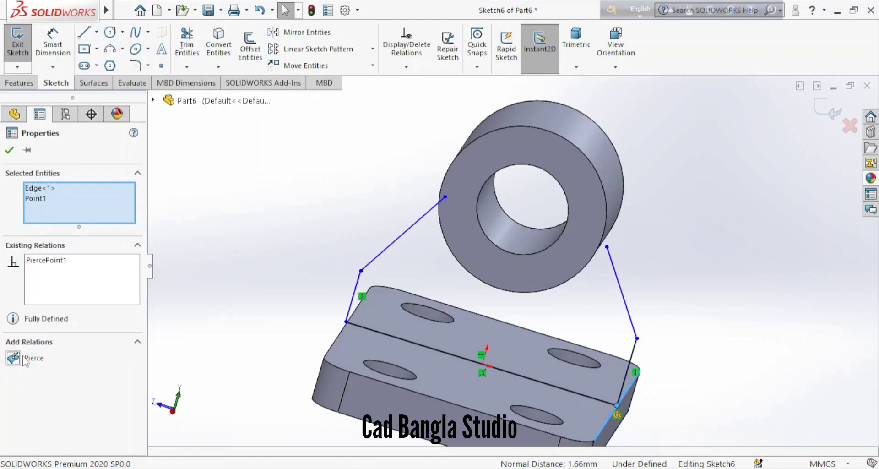
left_click(346, 323)
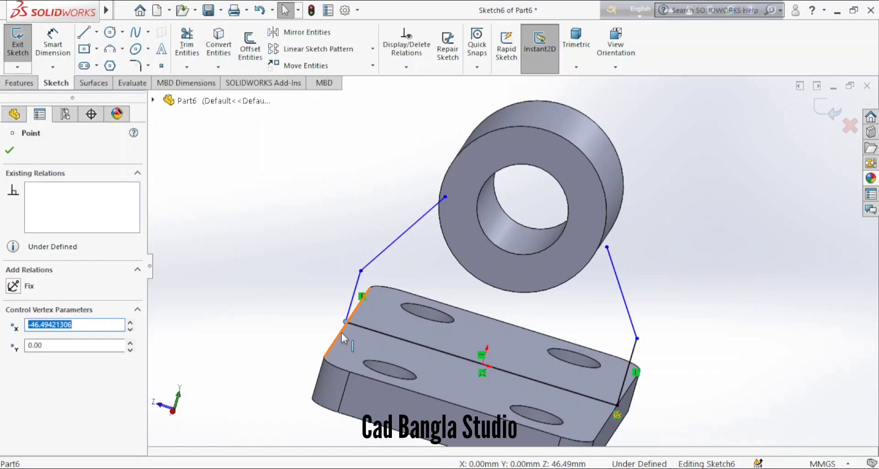
left_click(343, 338, "ctrl")
left_click(13, 358)
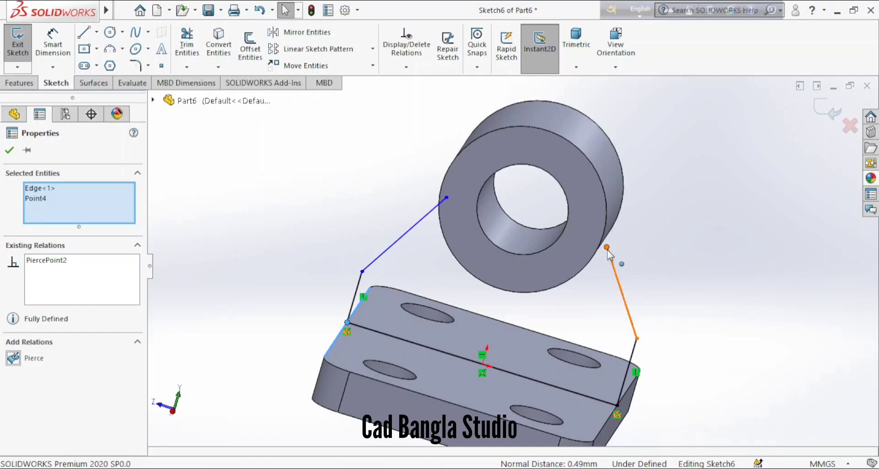
key("Escape")
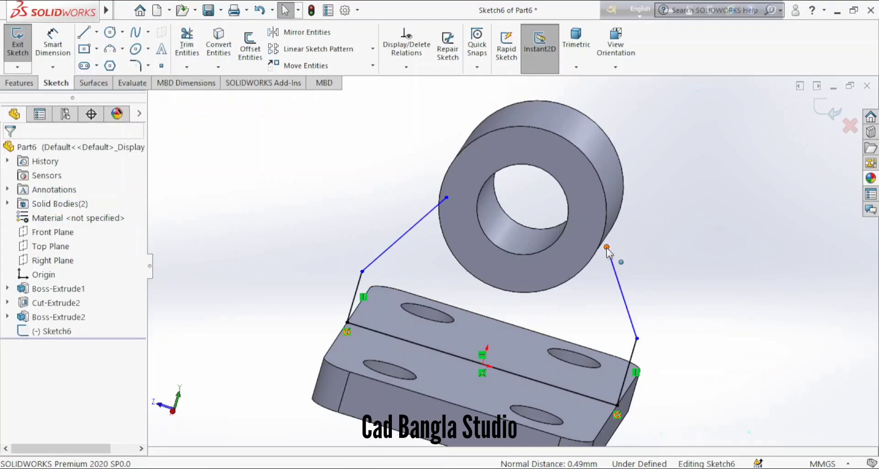
- Make the upper ends of both slanted lines coincident with the cylinder's outer circular edge
left_click(607, 247)
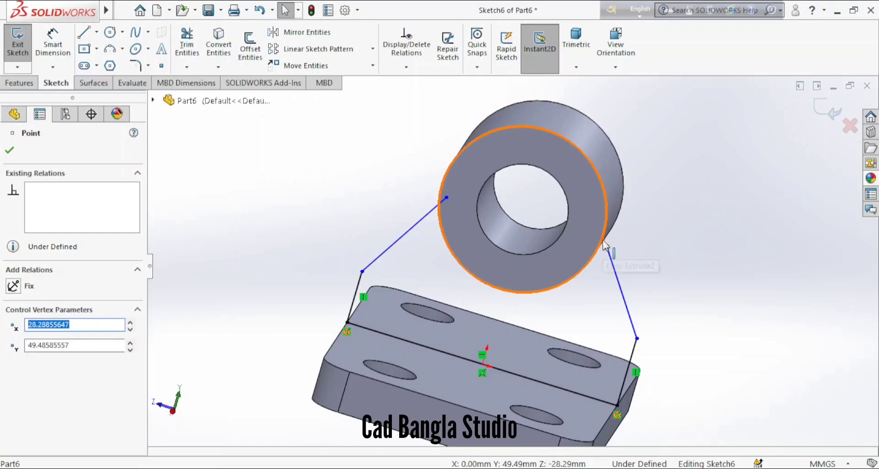
left_click(604, 249, "ctrl")
left_click(14, 373)
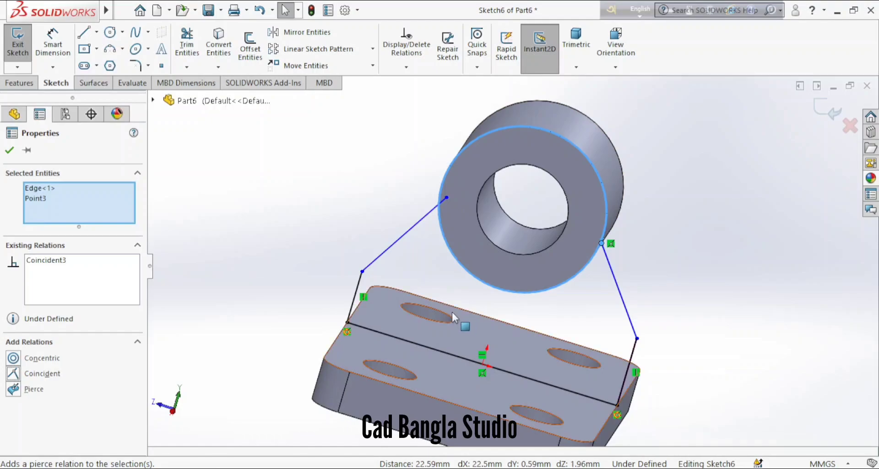
middle_click_drag(453, 316, 483, 338)
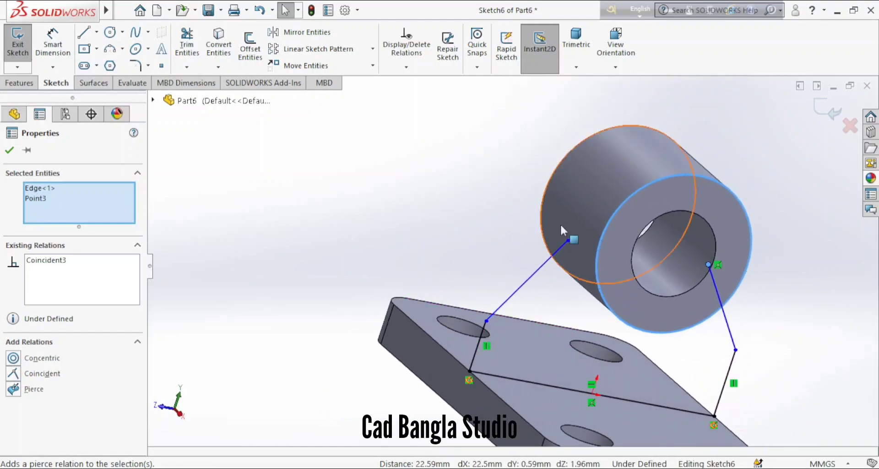
key("Escape")
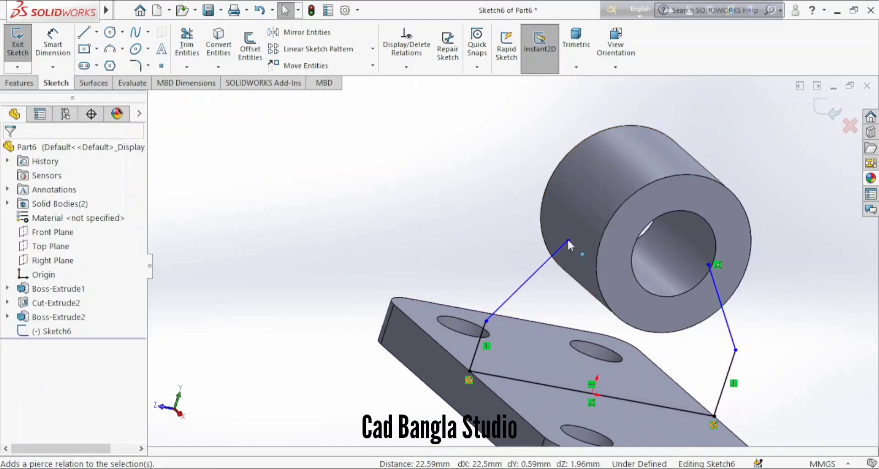
left_click(567, 239)
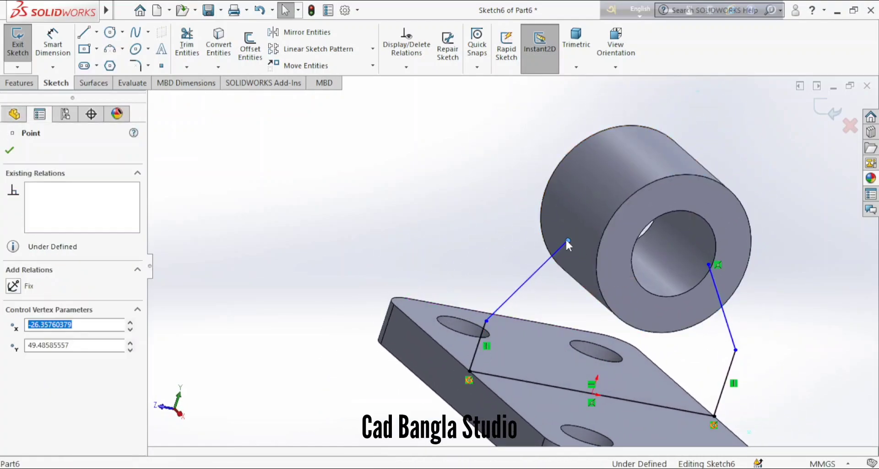
left_click(596, 250, "ctrl")
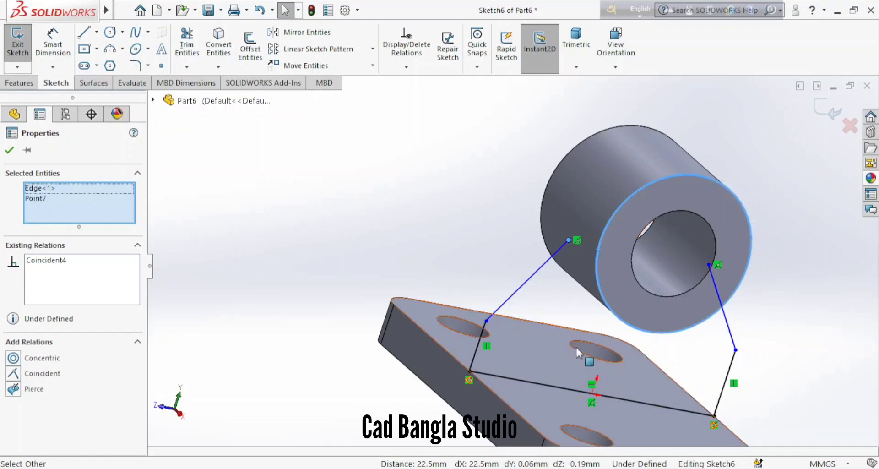
- Dimension both vertical lines of the profile and set each length to 22 mm
left_click(52, 45)
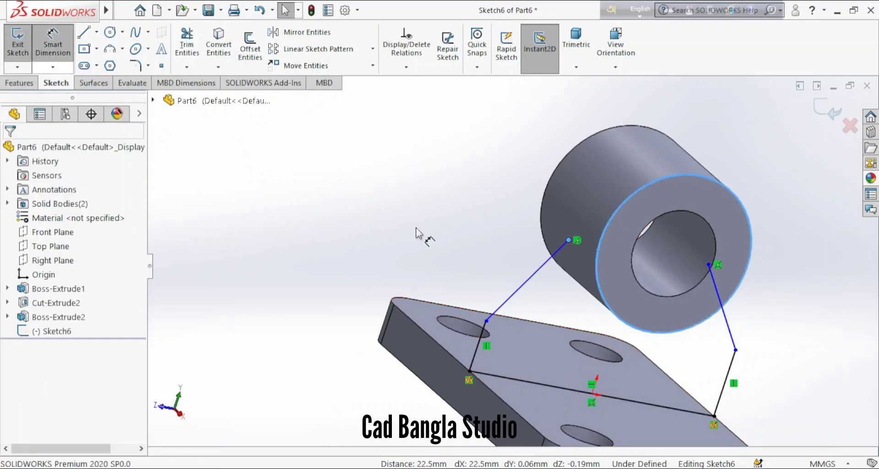
left_click(481, 338)
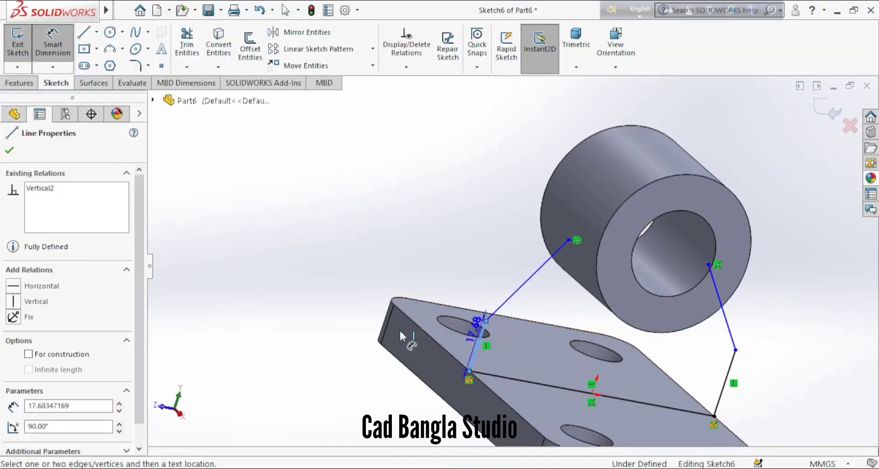
left_click(336, 320)
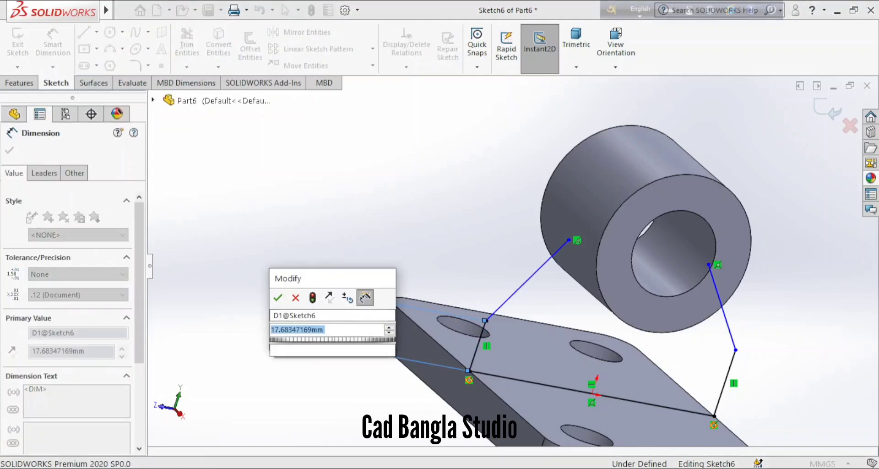
key("Return")
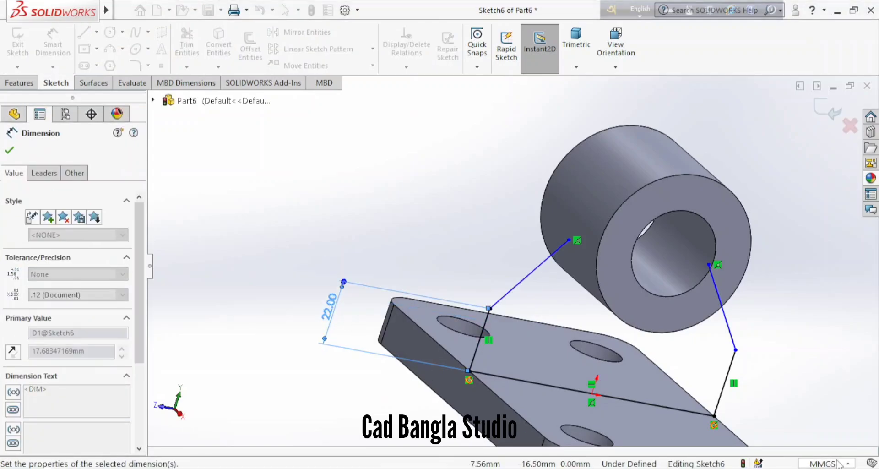
left_click(731, 373)
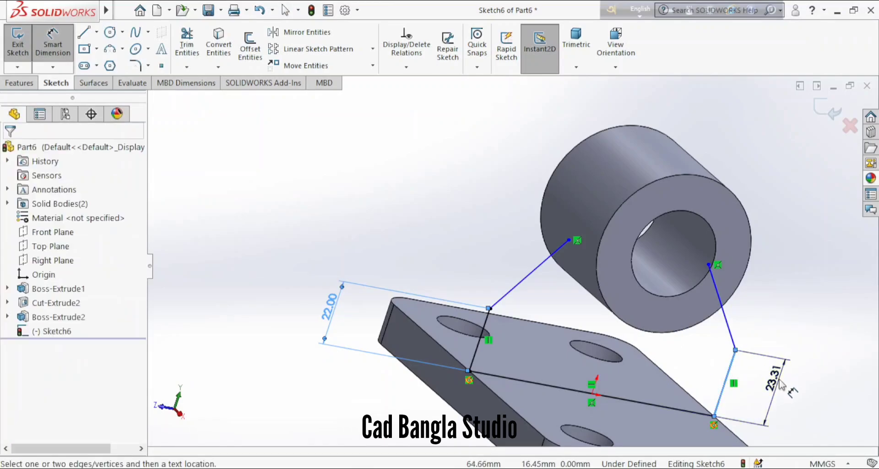
left_click(781, 378)
type("22")
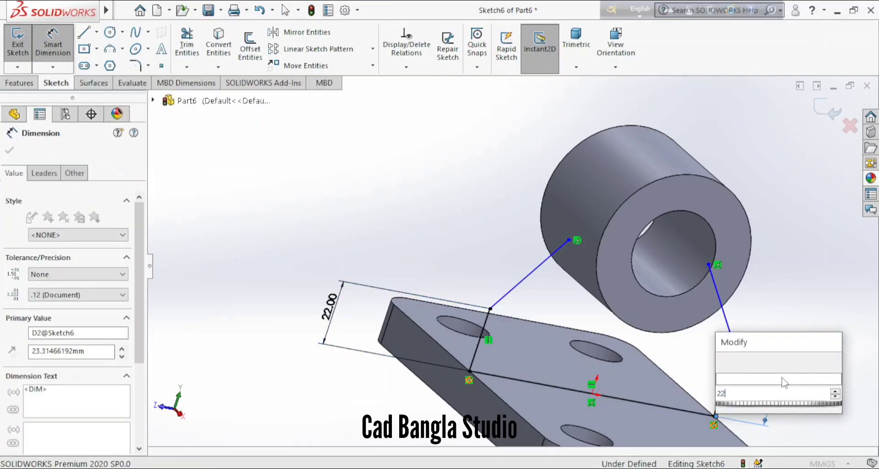
key("Return")
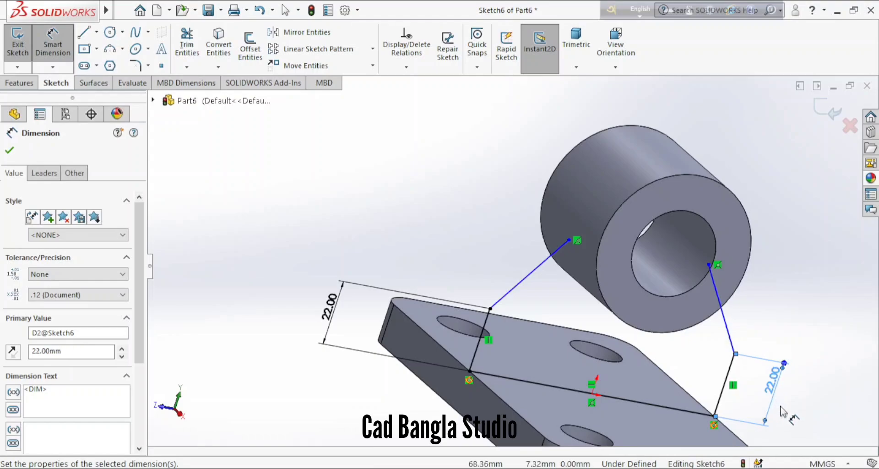
middle_click_drag(782, 410, 713, 367)
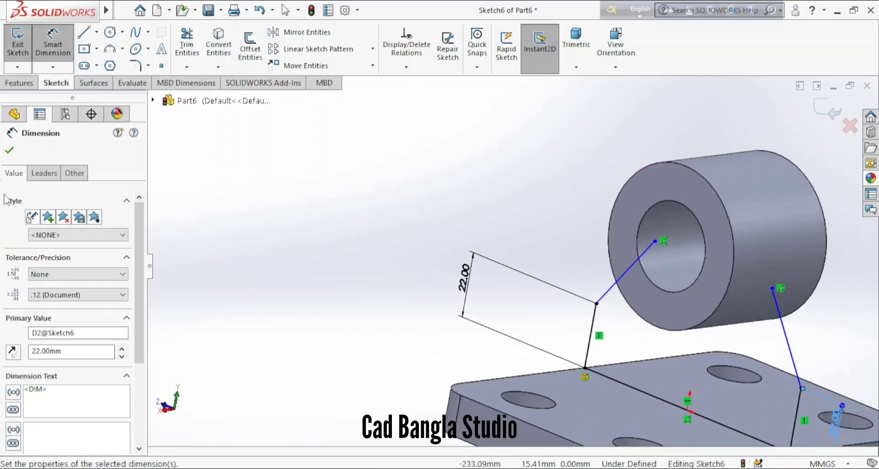
left_click(9, 151)
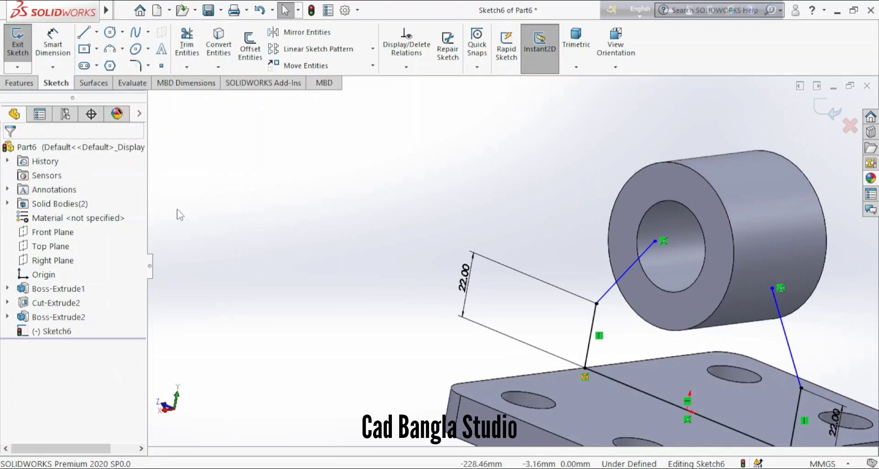
- Extrude the profile as a boss 15 mm deep with Mid Plane, closing the sketch with model edges in the reversed direction
left_click(31, 85)
left_click(22, 55)
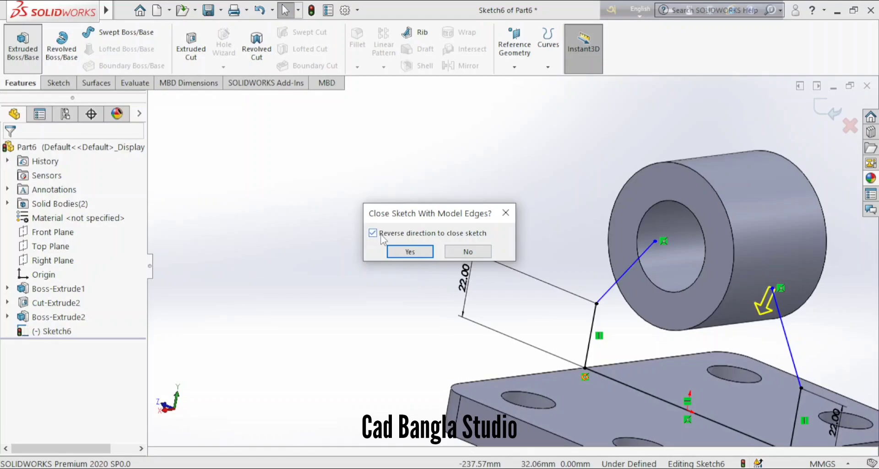
left_click(409, 251)
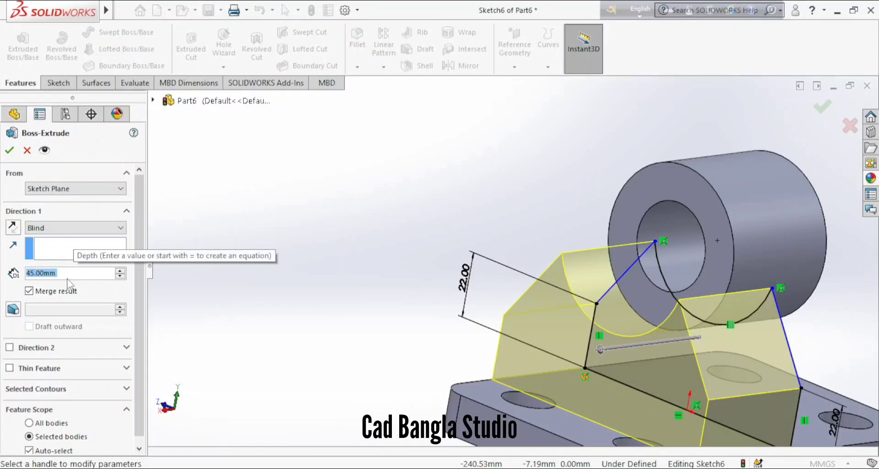
type("15")
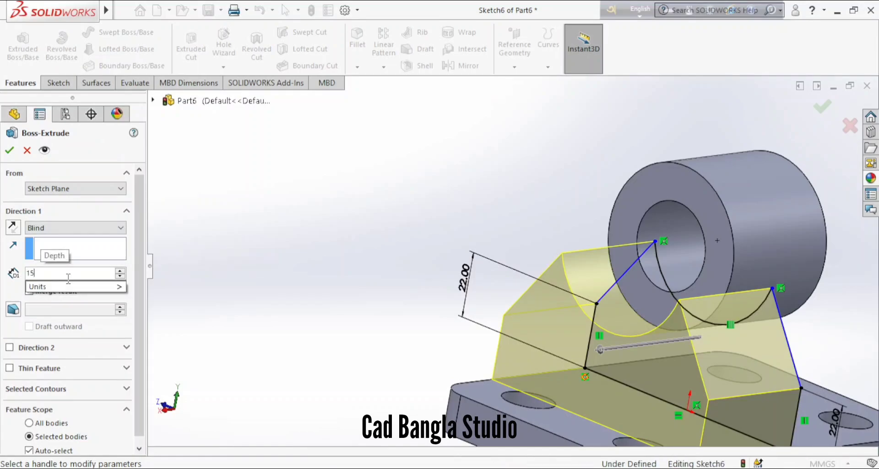
left_click(65, 229)
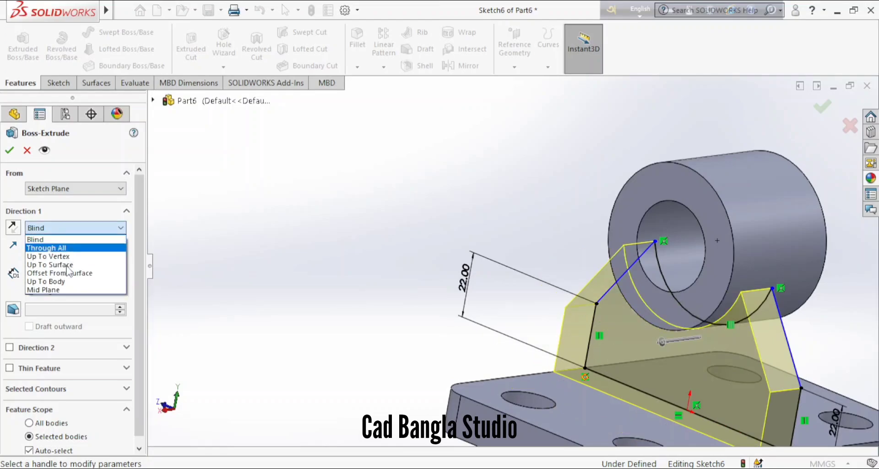
left_click(45, 290)
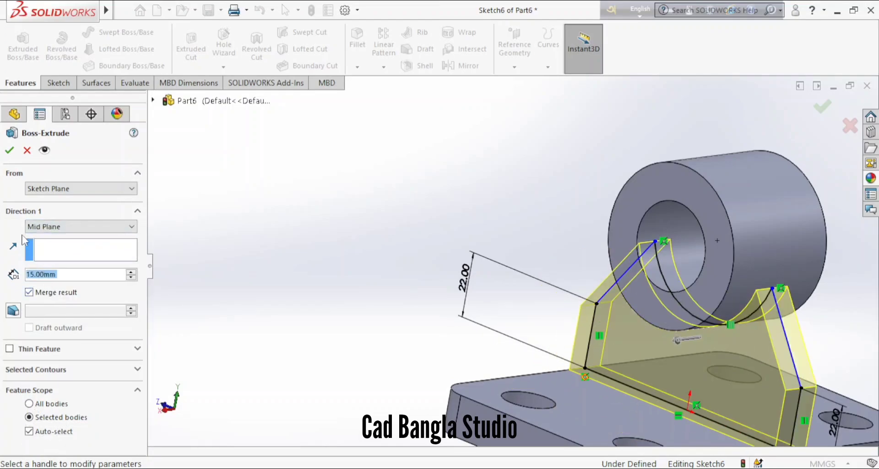
left_click(9, 150)
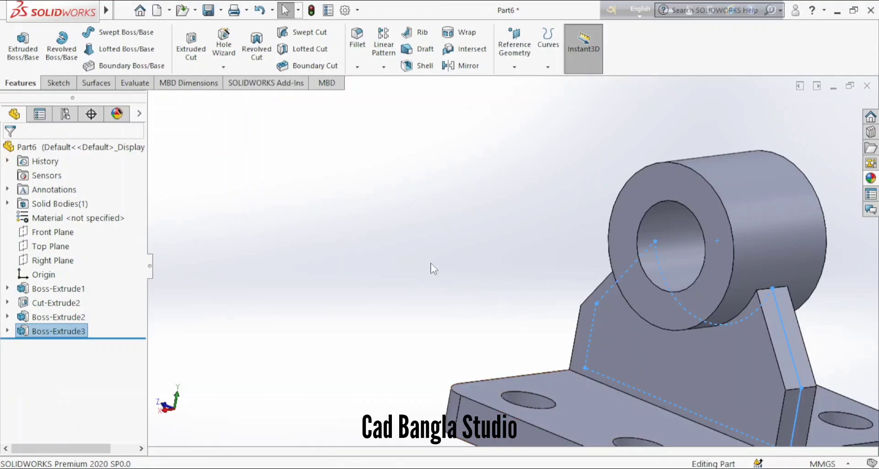
mouse_move(433, 268)
middle_mouse_down()
mouse_move(406, 232)
mouse_move(412, 276)
middle_mouse_up()
left_click(412, 277)
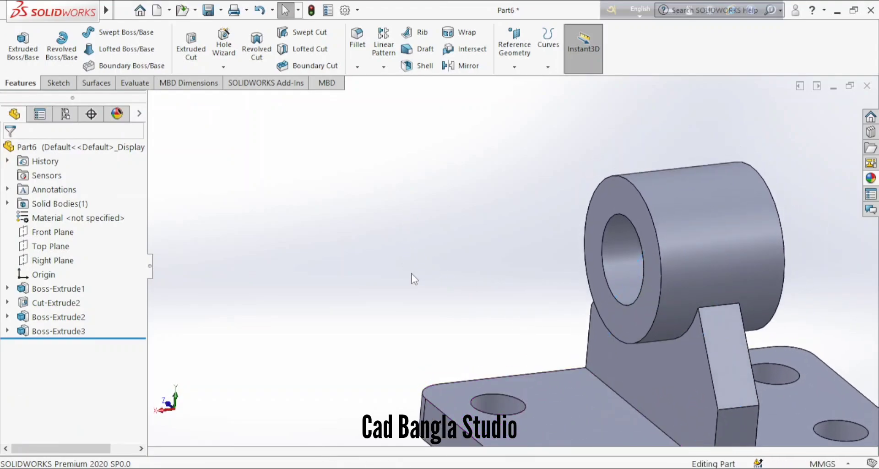
left_click(563, 392)
middle_click_drag(563, 393, 567, 343)
left_click(567, 343)
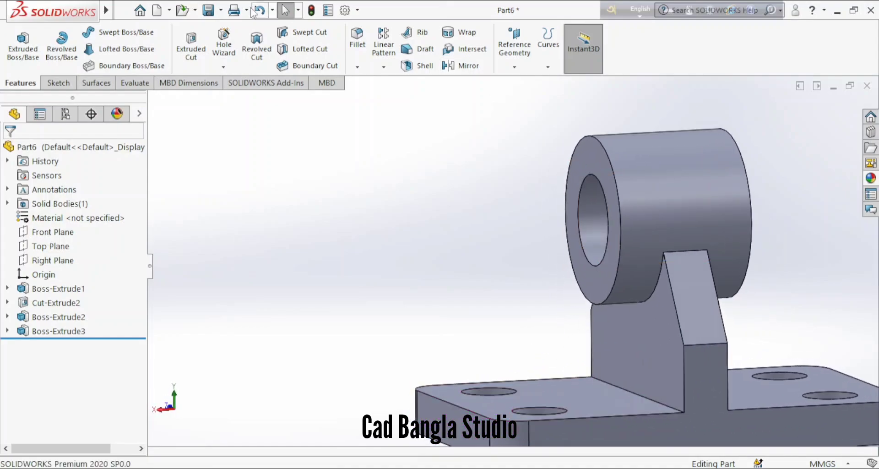
- Sketch on the Front Plane a slanted line from the cylinder's lowest front-edge point to the plate, and a horizontal line about 43 mm long back towards the web
left_click(59, 83)
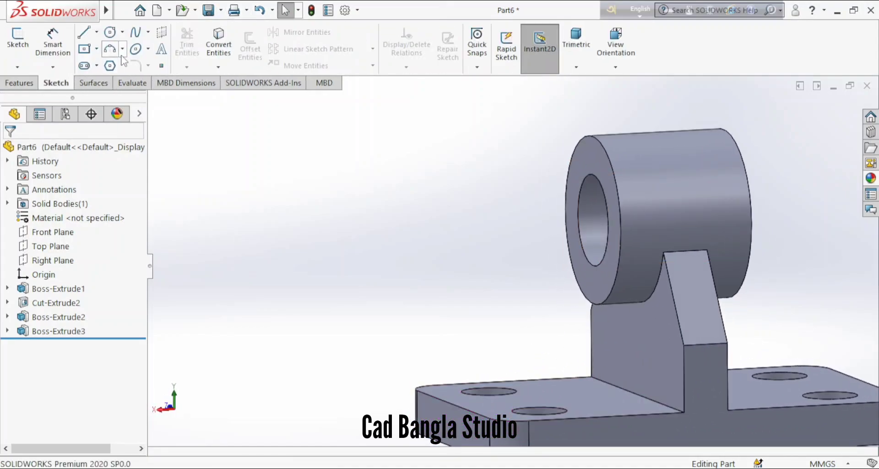
left_click(44, 234)
left_click(53, 215)
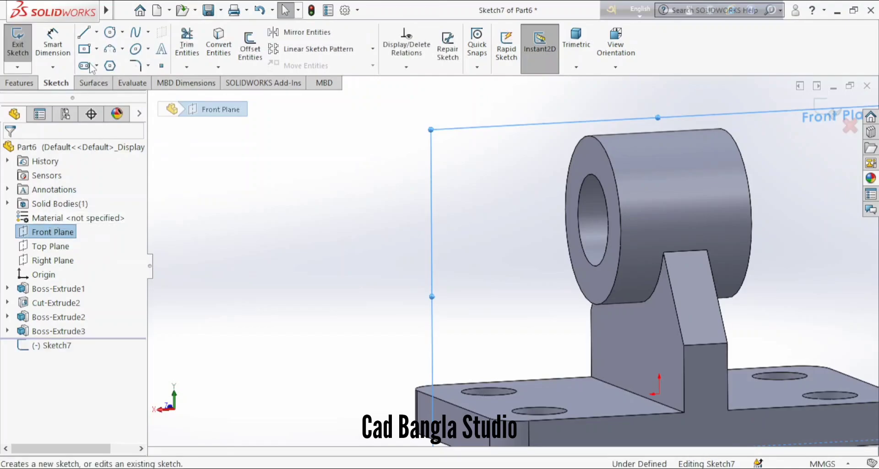
left_click(84, 32)
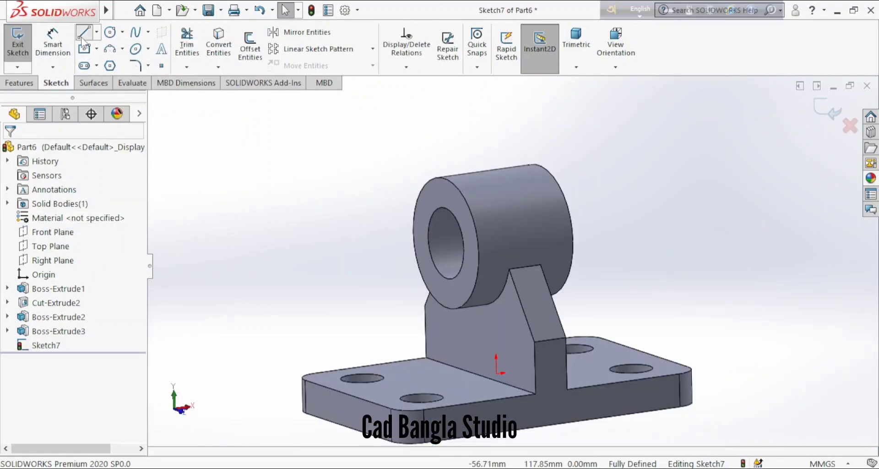
left_click(448, 308)
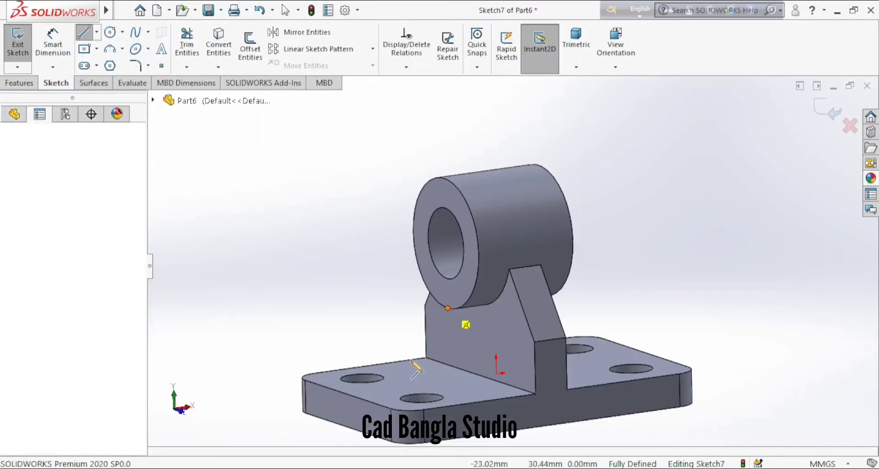
left_click(392, 388)
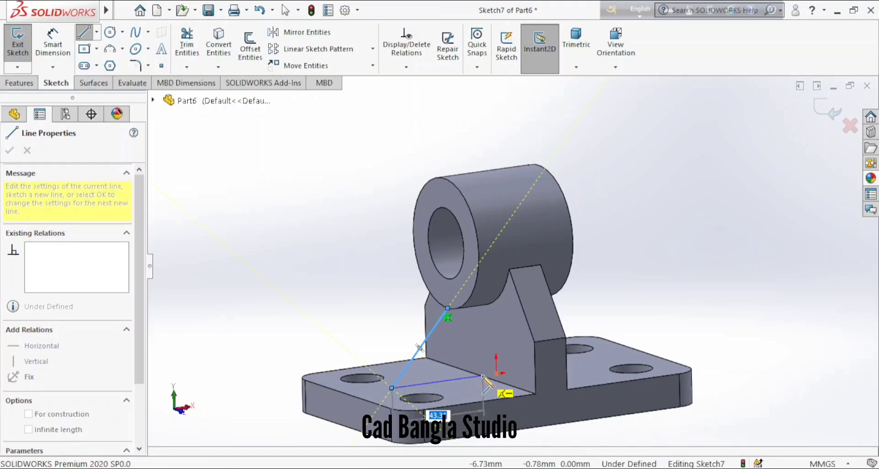
left_click(483, 377)
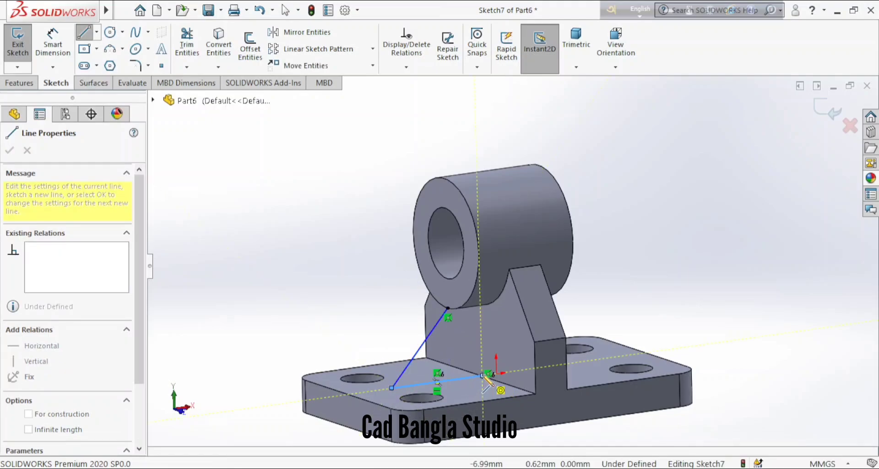
double_click(482, 375)
key("Escape")
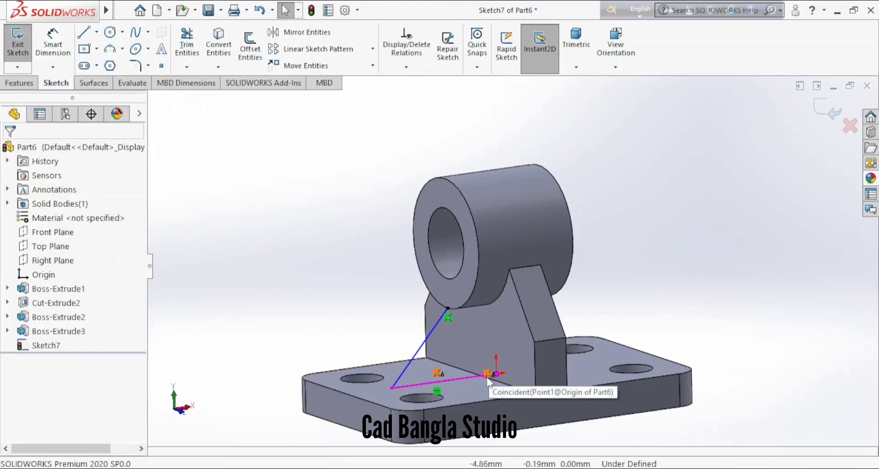
- Add Pierce relations between the horizontal line's inner end and the web's base edge, and between the slanted line's upper end and the cylinder's outer circular edge
scroll(495, 374, "down", 5)
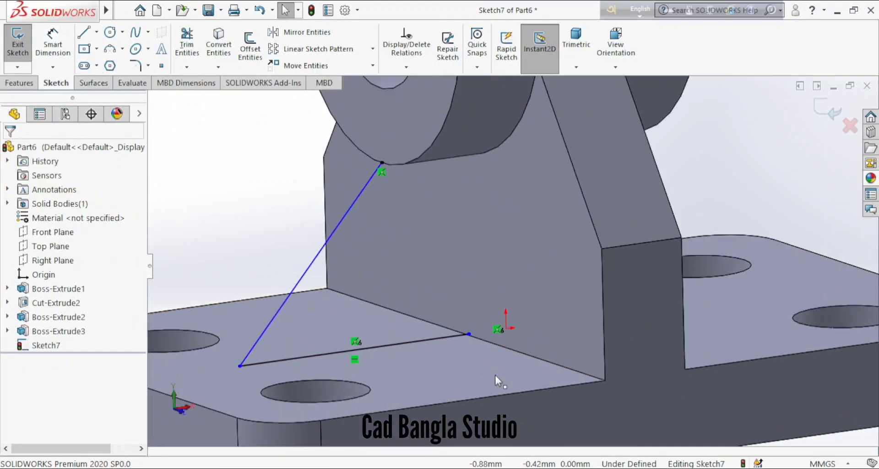
left_click(468, 333)
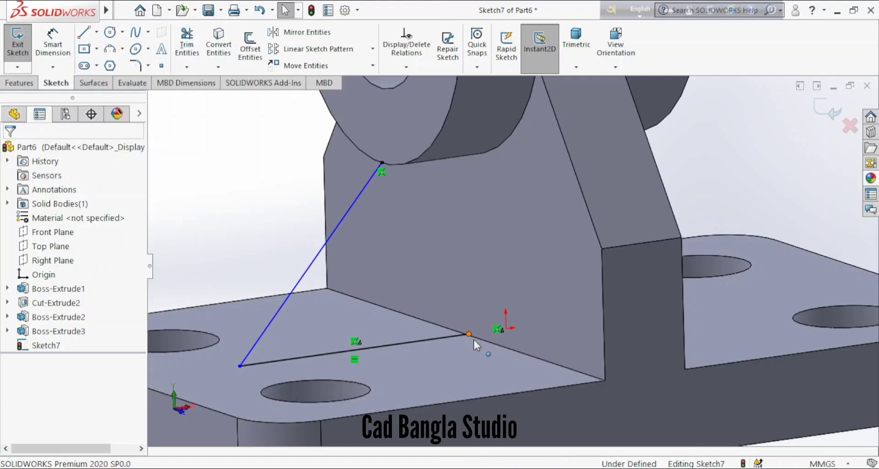
left_click(481, 340, "ctrl")
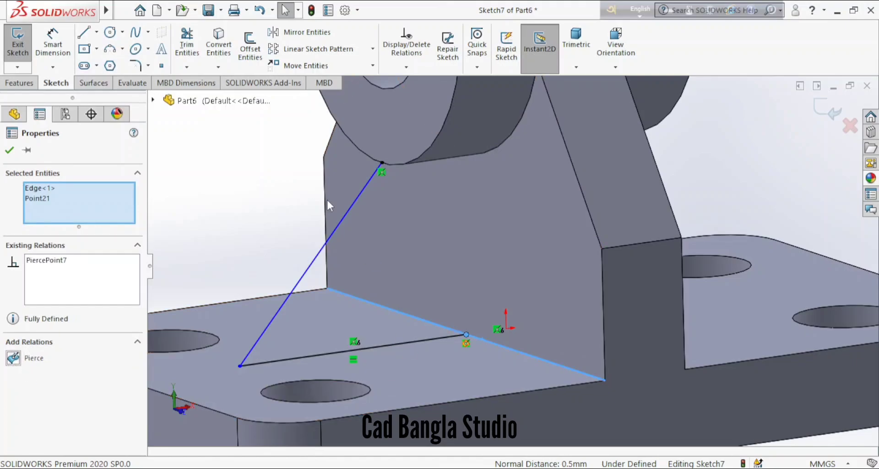
key("Escape")
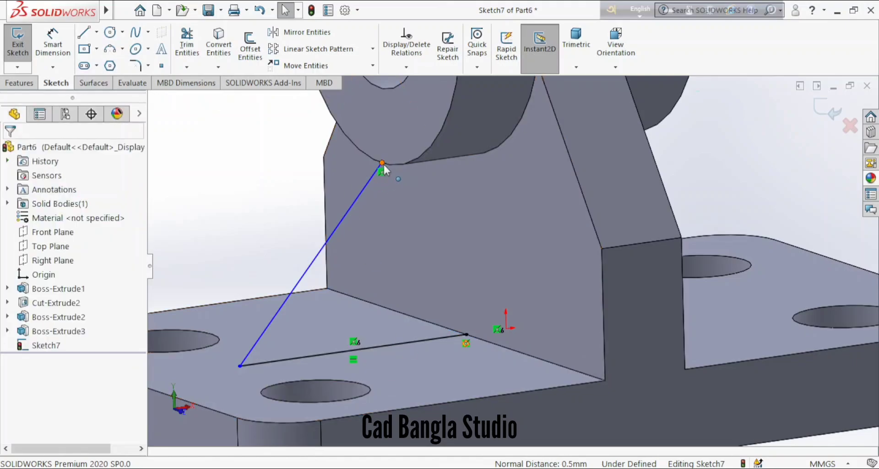
left_click(383, 162)
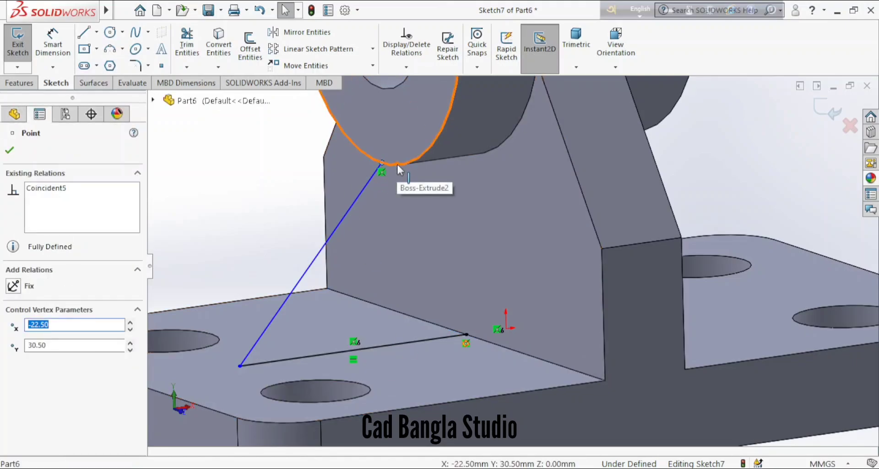
left_click(397, 167, "ctrl")
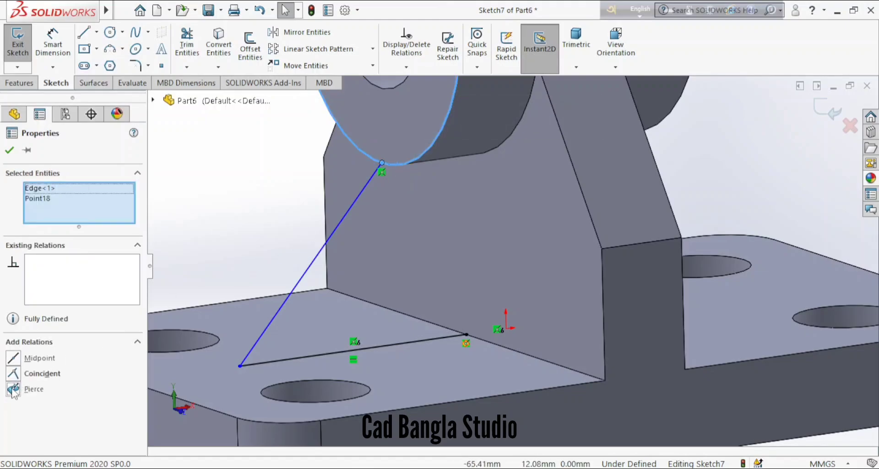
key("Escape")
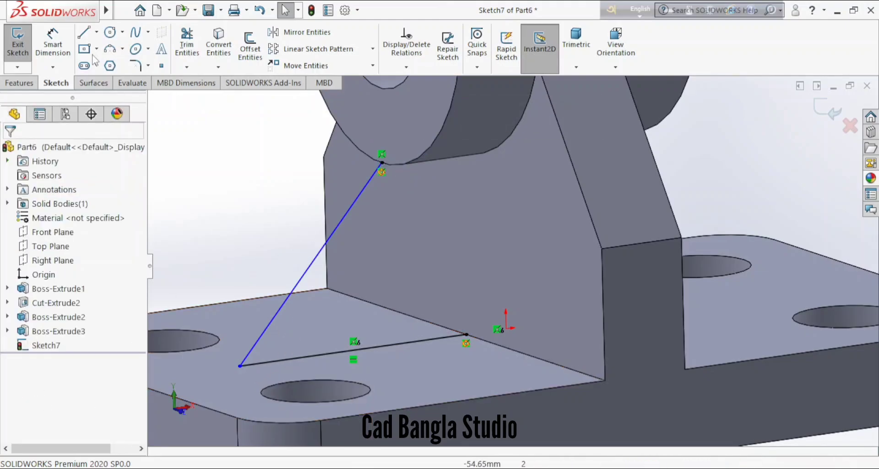
- Dimension the horizontal base line of the rib sketch and set its length to 41 mm
left_click(37, 48)
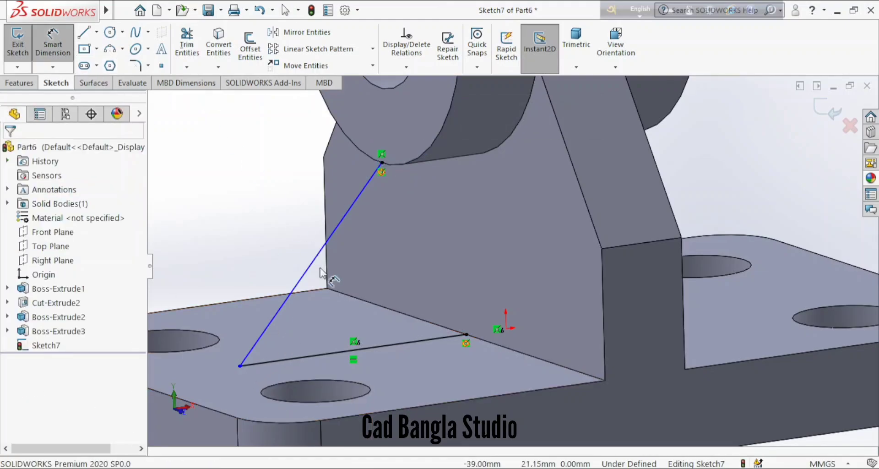
left_click(328, 356)
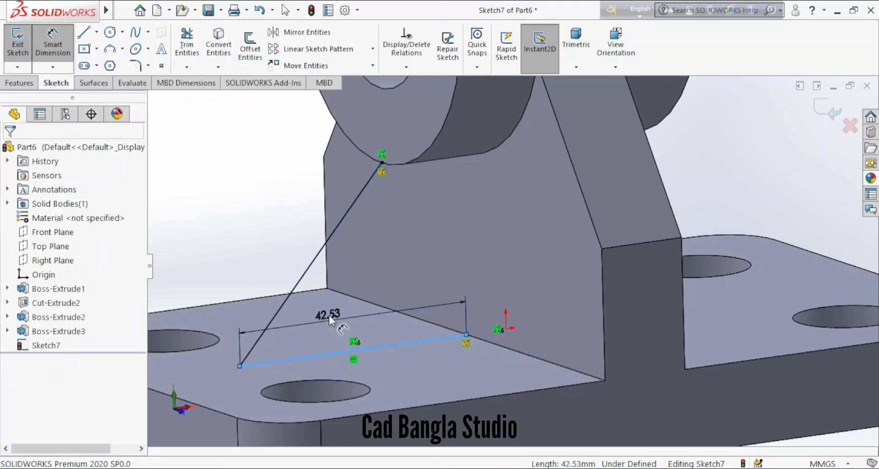
left_click(329, 315)
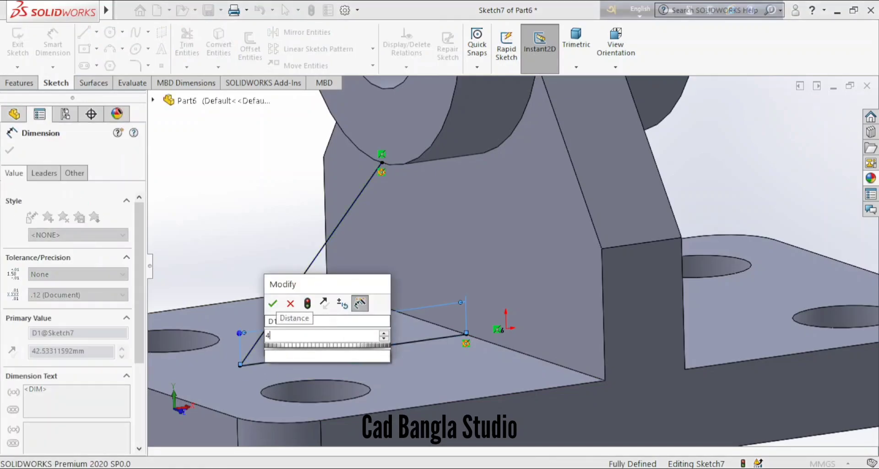
type("41")
key("Return")
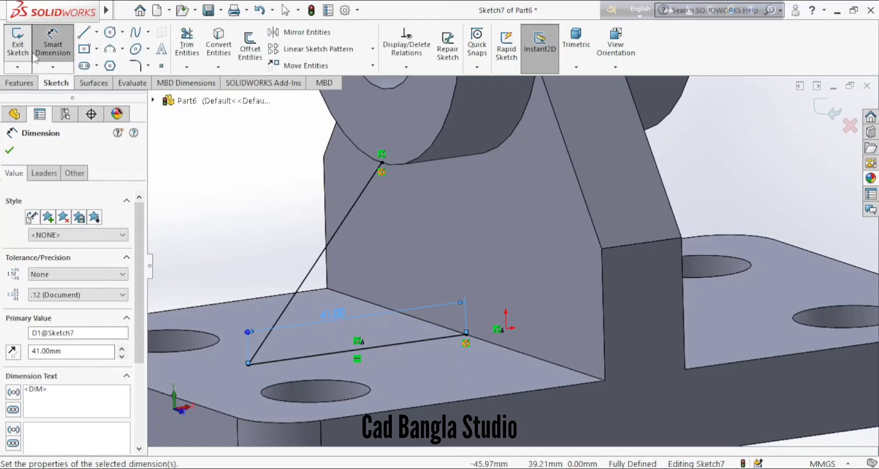
- Create a rib from the sketch, 15 mm thick on both sides, with the material side flipped towards the web
left_click(12, 89)
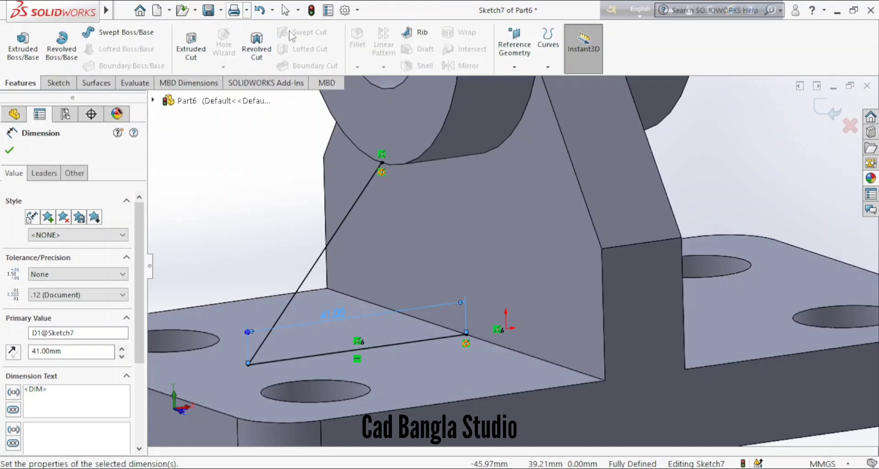
left_click(411, 37)
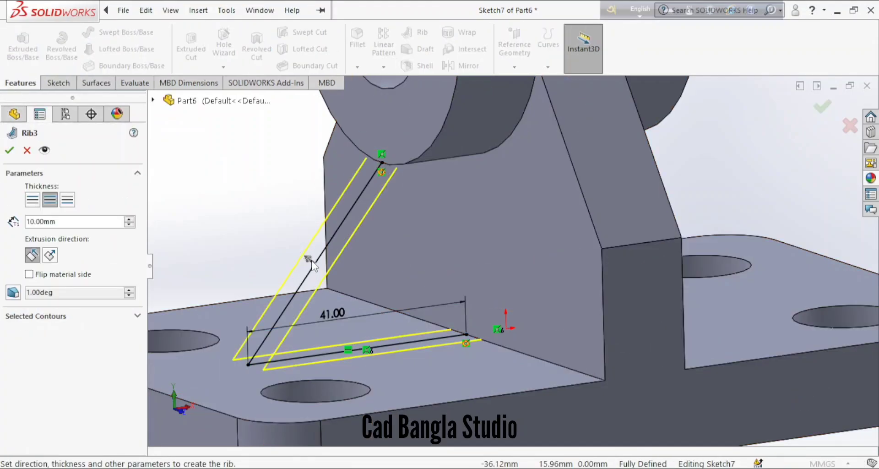
left_click(308, 260)
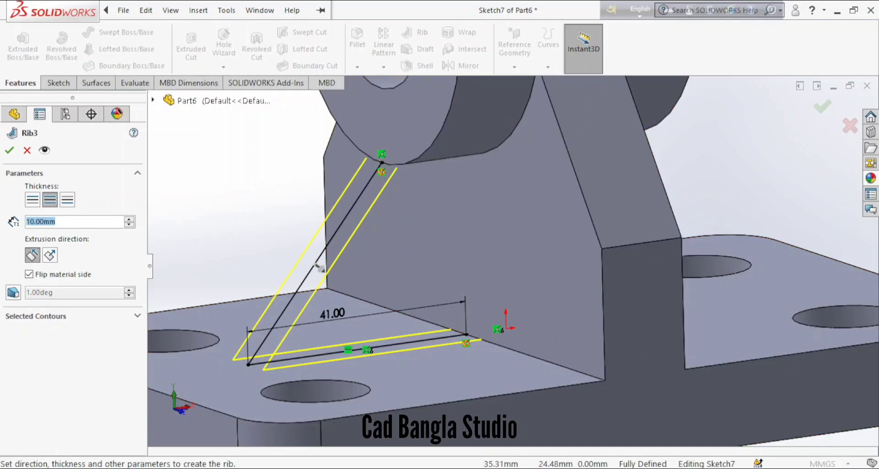
type("15")
key("Return")
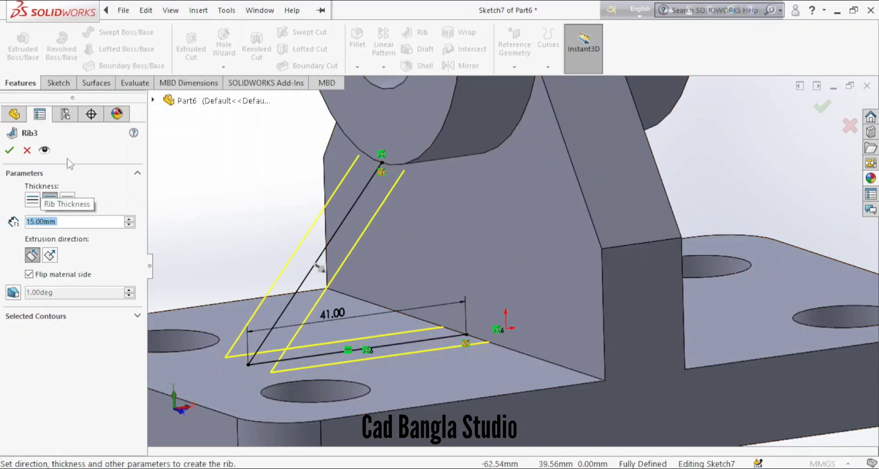
left_click(10, 151)
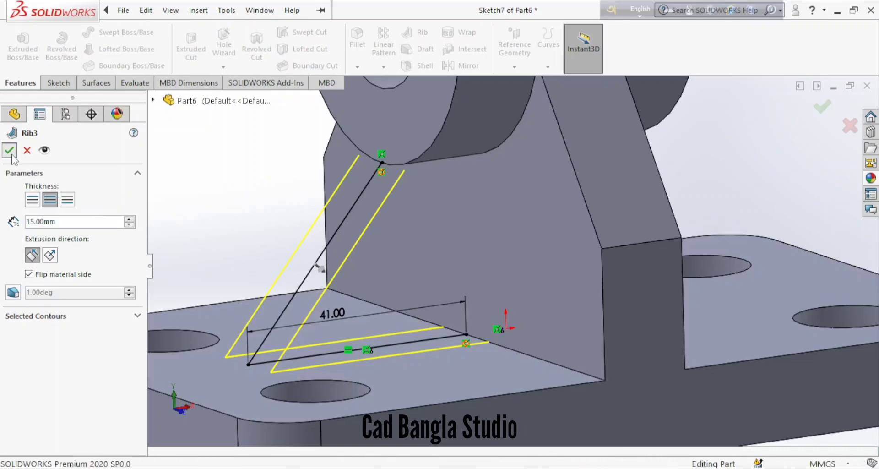
- On the web's opposite side, sketch on the Front Plane a slanted line from the cylinder's lower edge to the plate and a horizontal line back to the web
scroll(382, 292, "up", 3)
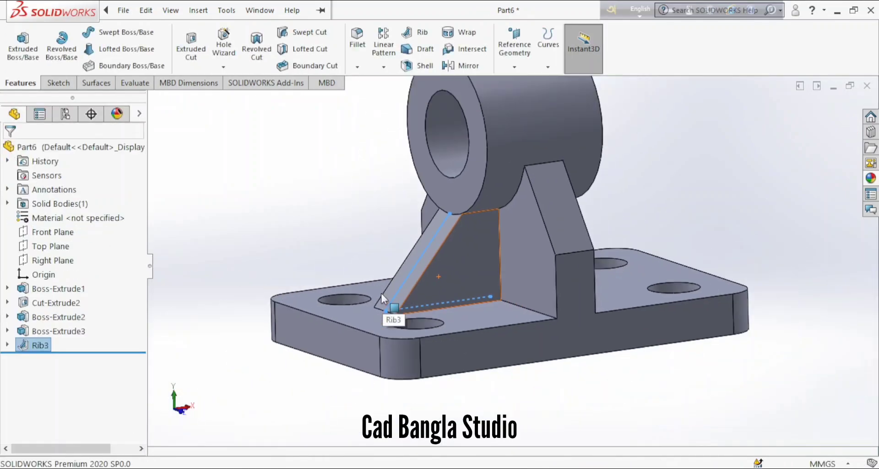
scroll(524, 204, "down", 3)
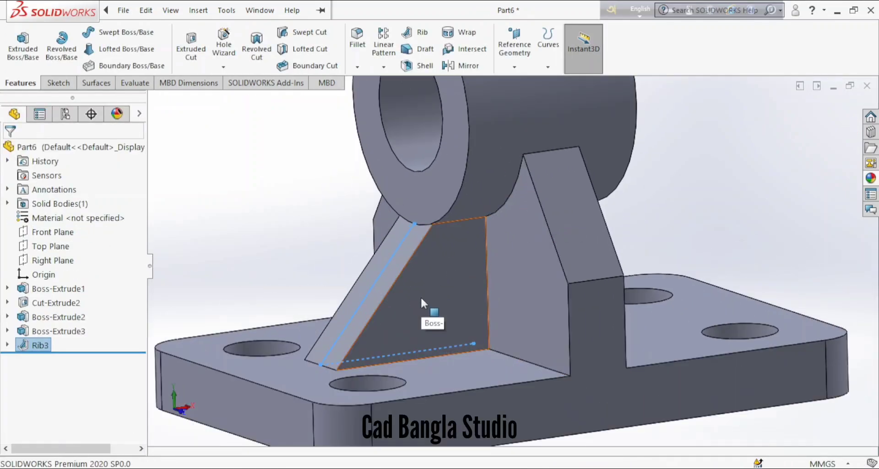
mouse_move(420, 296)
middle_mouse_down()
mouse_move(477, 288)
mouse_move(483, 346)
mouse_move(418, 341)
mouse_move(401, 270)
mouse_move(355, 299)
middle_mouse_up()
left_click(53, 260)
left_click(39, 237)
left_click(39, 238)
left_click(49, 215)
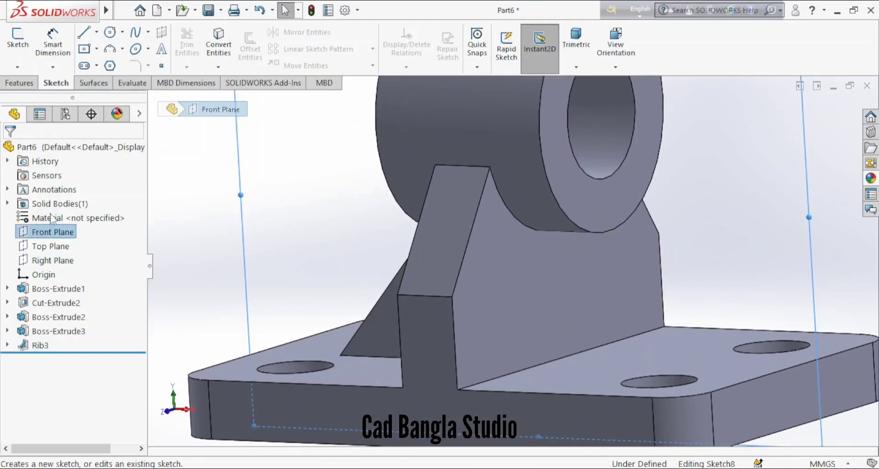
left_click(83, 33)
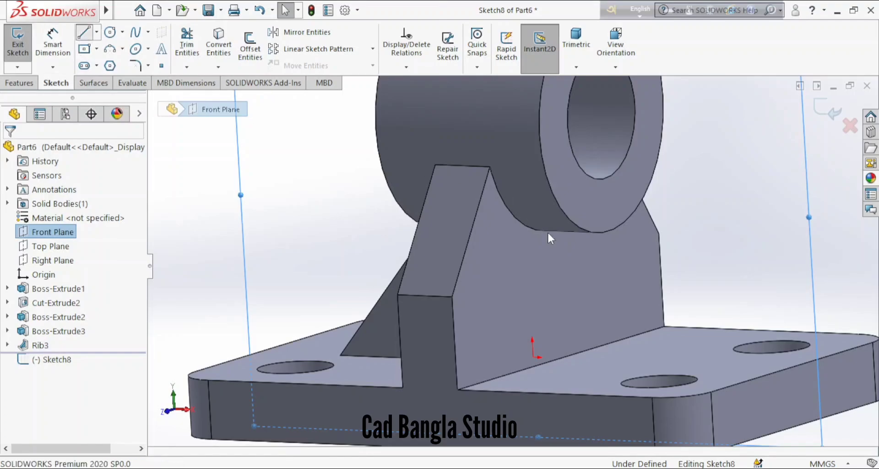
left_click(607, 231)
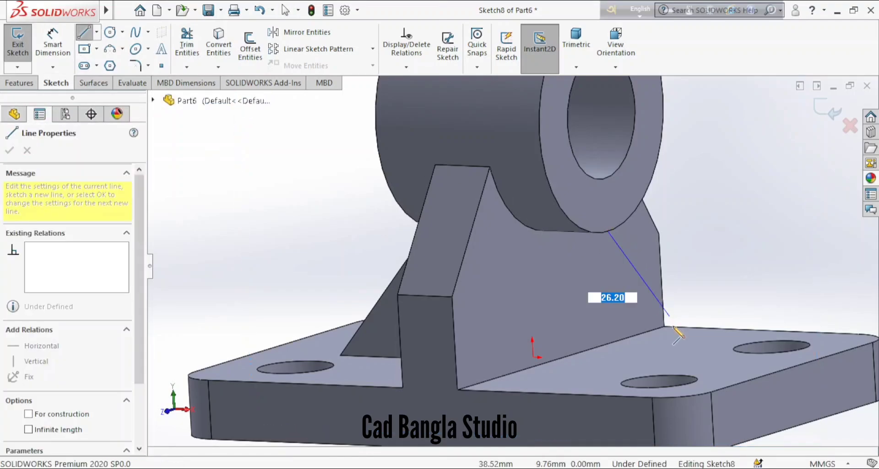
left_click(713, 364)
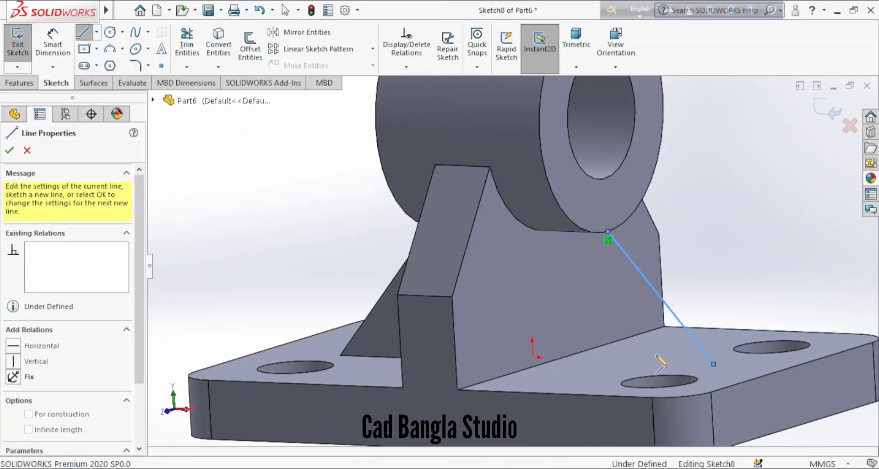
left_click(553, 358)
key("Escape")
key("Escape")
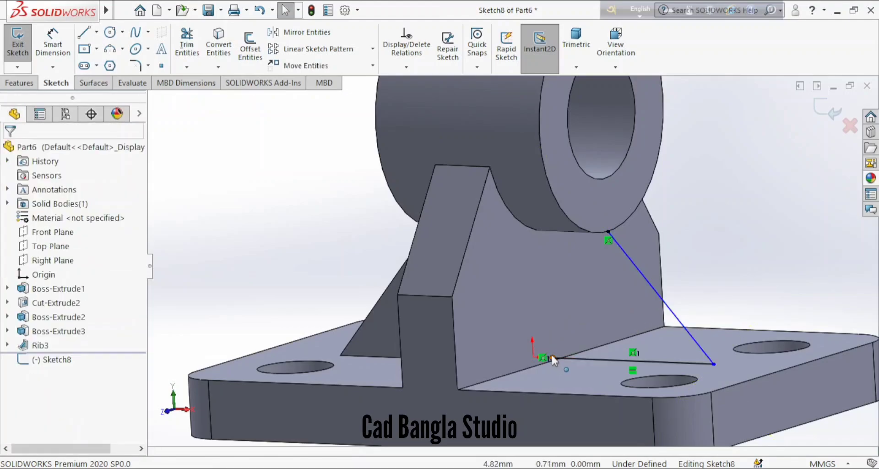
- Add Pierce relations between the horizontal line's inner end and the web's base edge, and the slanted line's upper end and the cylinder's outer edge
left_click(552, 356)
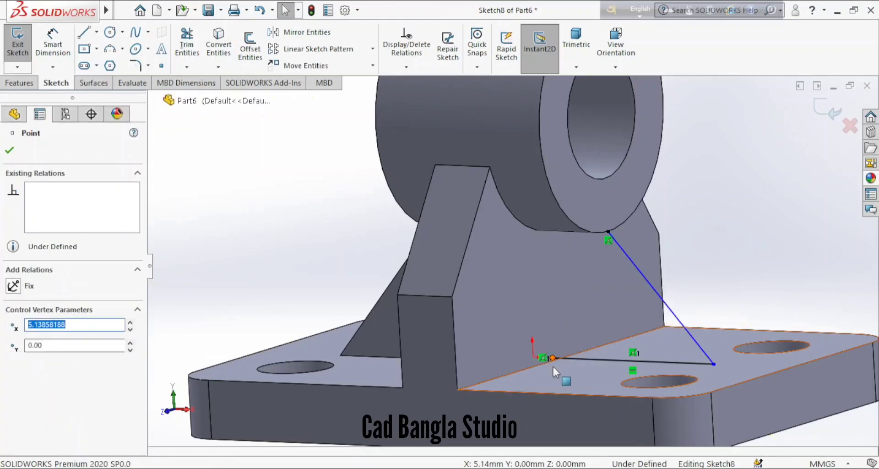
left_click(535, 367, "ctrl")
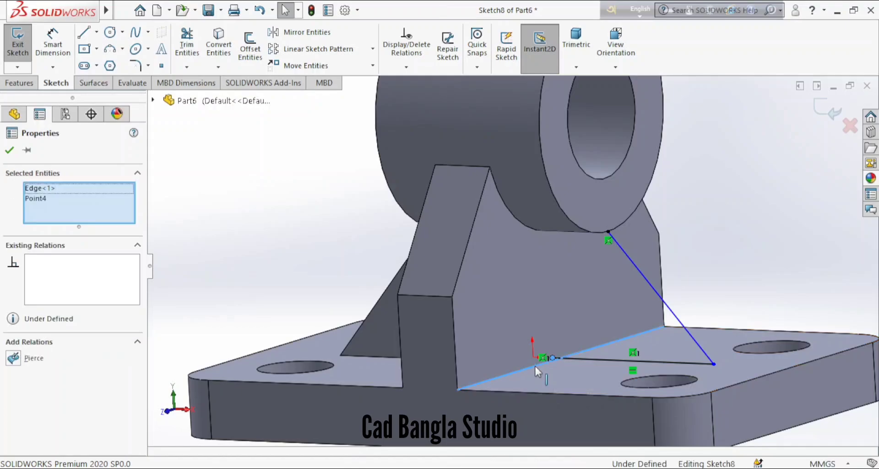
left_click(573, 309)
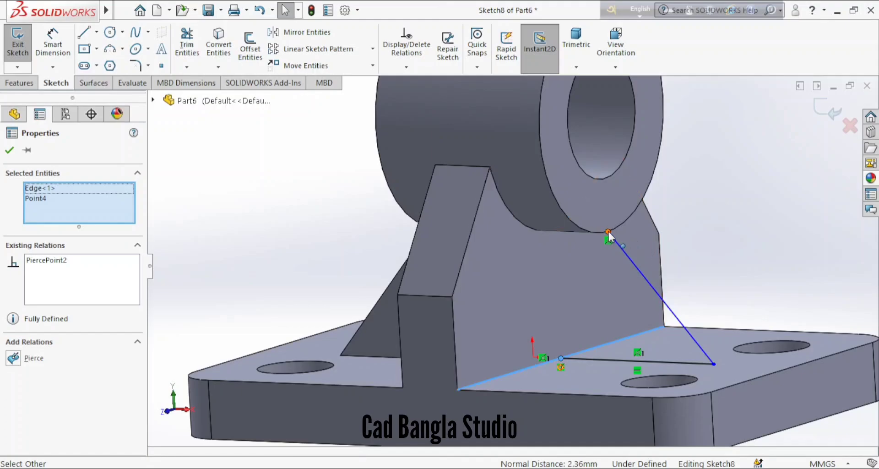
key("Escape")
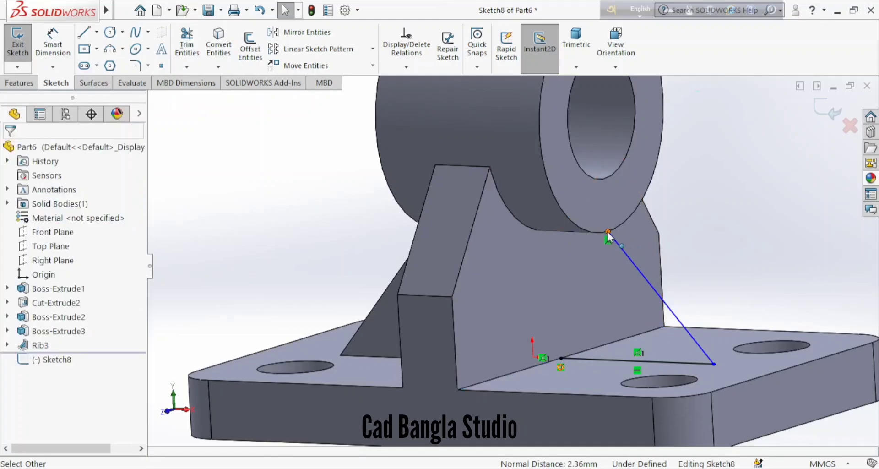
left_click(607, 232)
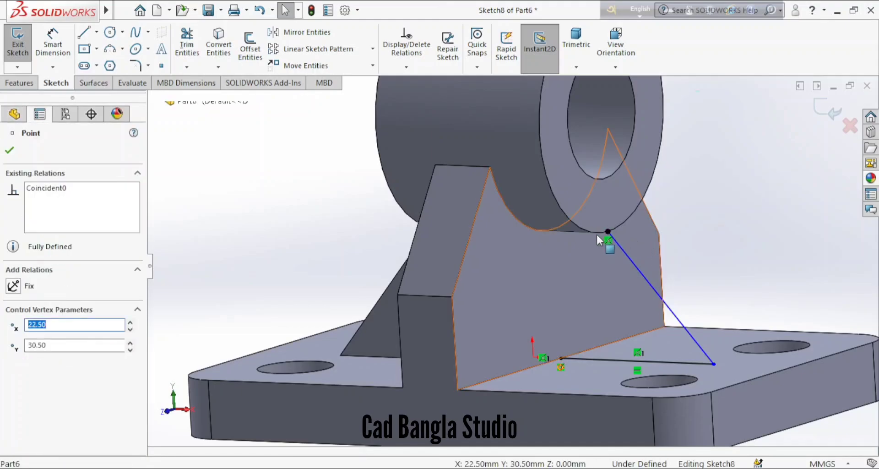
left_click(595, 232, "ctrl")
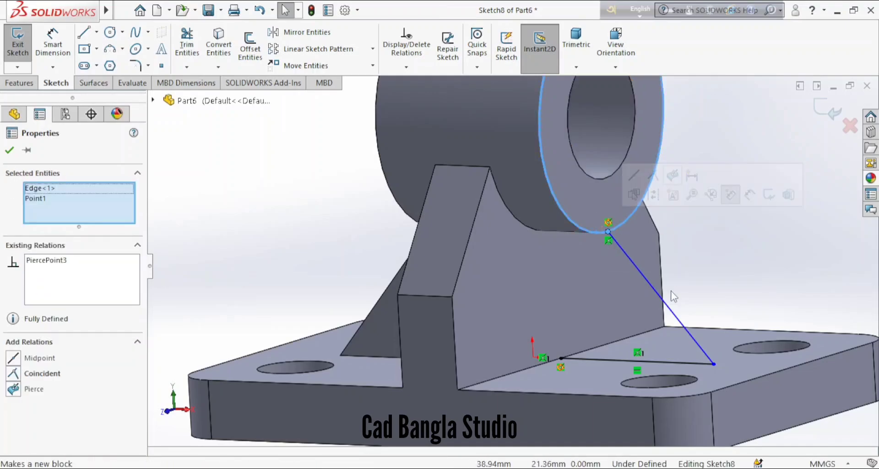
key("Escape")
- Dimension the second rib sketch's horizontal base line and set its length to 41 mm
left_click(52, 44)
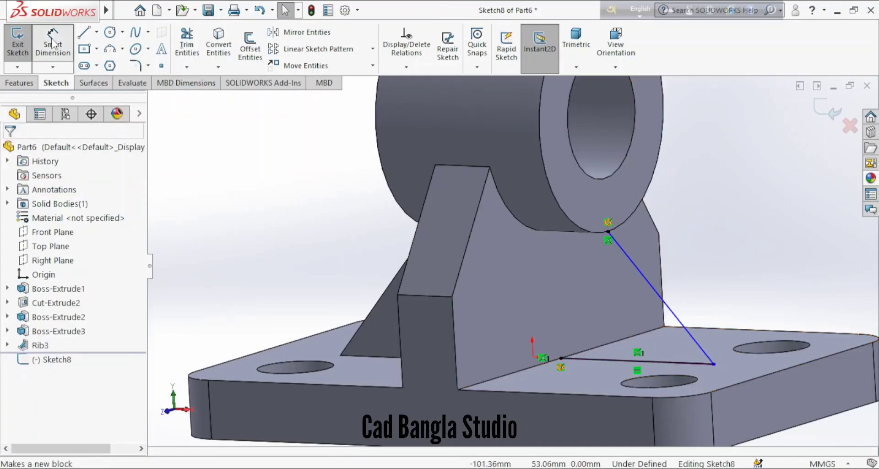
left_click(655, 362)
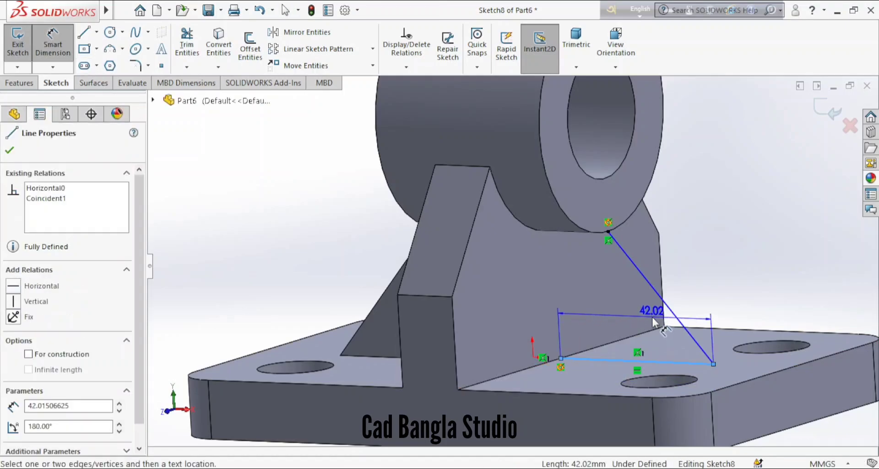
left_click(647, 325)
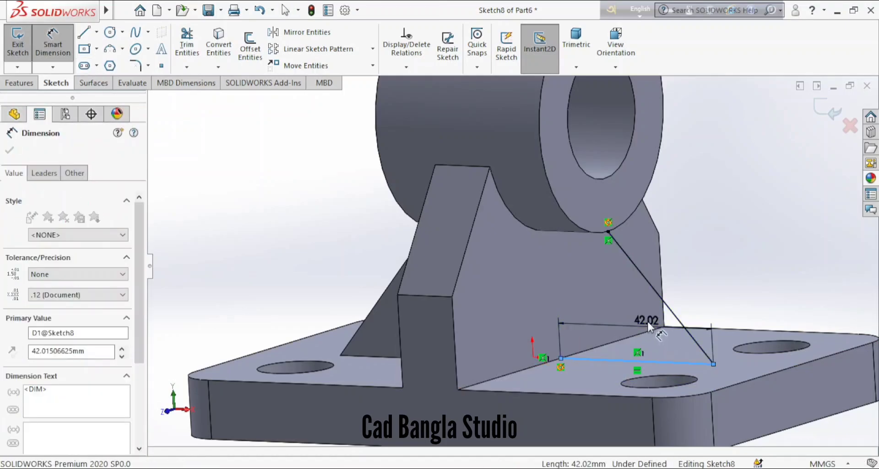
type("45")
key("Return")
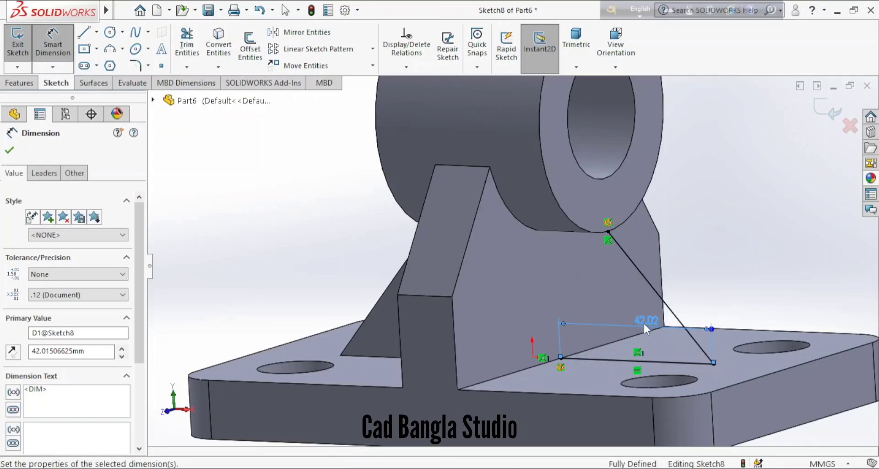
left_click(9, 151)
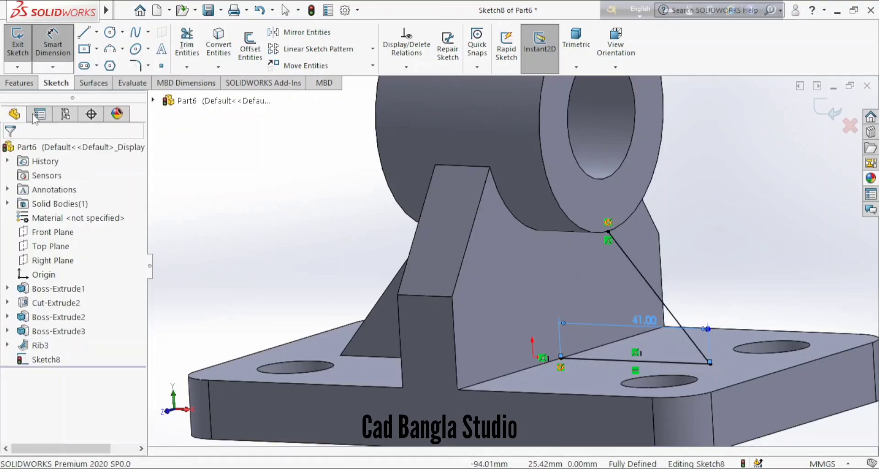
- Create the second rib from this sketch, 15 mm thick on both sides and parallel to the sketch, filling towards the web
left_click(33, 86)
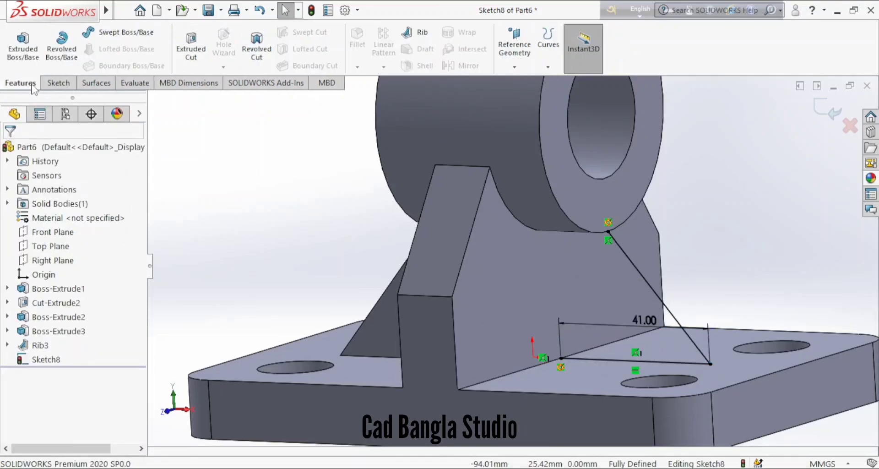
left_click(418, 37)
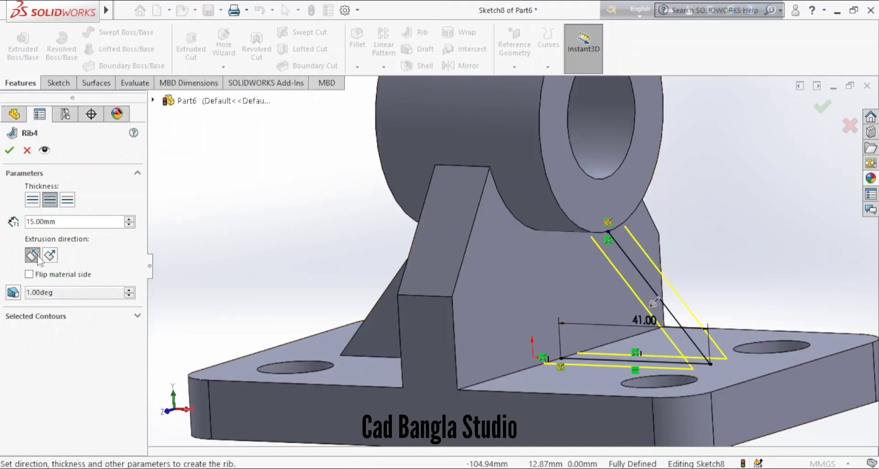
mouse_move(755, 346)
middle_mouse_down()
mouse_move(520, 304)
mouse_move(643, 365)
middle_mouse_up()
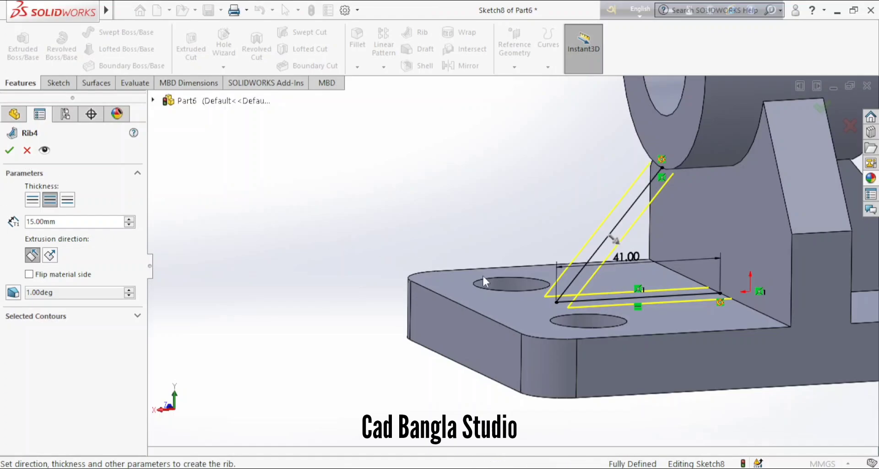
left_click(10, 149)
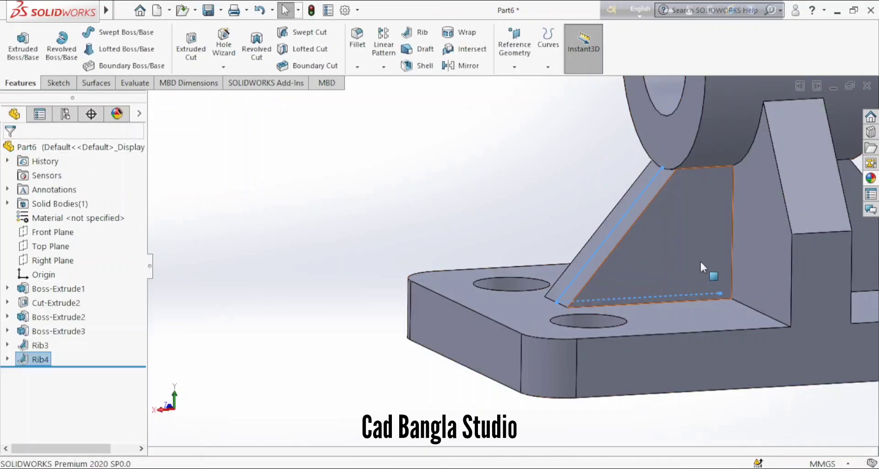
- Inspect both ribs and their joints with the web, cylinder and base plate from several angles, including the front and isometric views
scroll(701, 260, "up", 6)
scroll(675, 205, "down", 5)
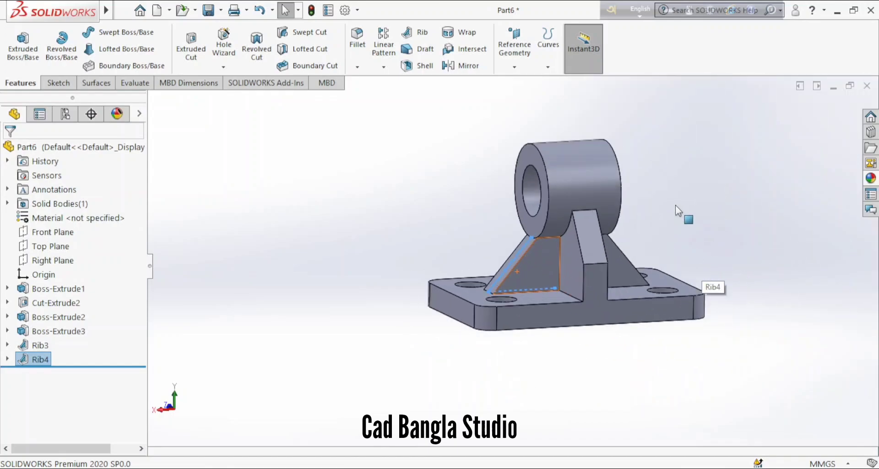
scroll(453, 295, "down", 1)
scroll(453, 295, "down", 2)
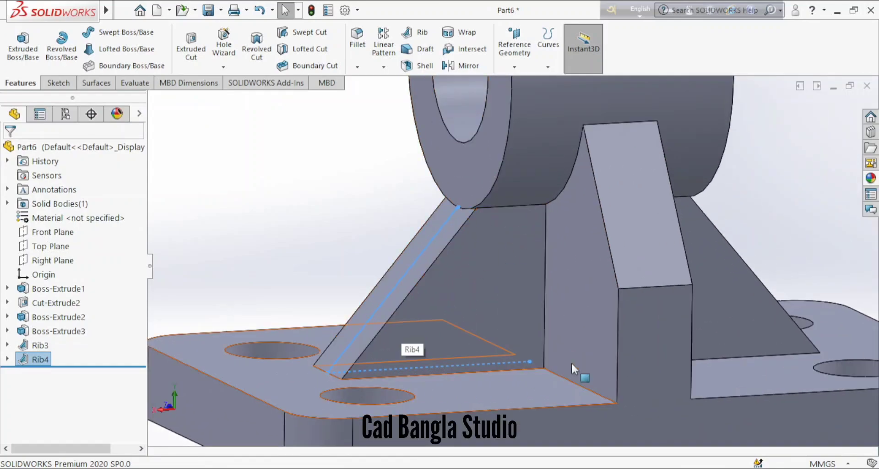
mouse_move(753, 247)
middle_mouse_down()
mouse_move(661, 221)
mouse_move(412, 191)
mouse_move(492, 239)
mouse_move(448, 212)
mouse_move(478, 218)
middle_mouse_up()
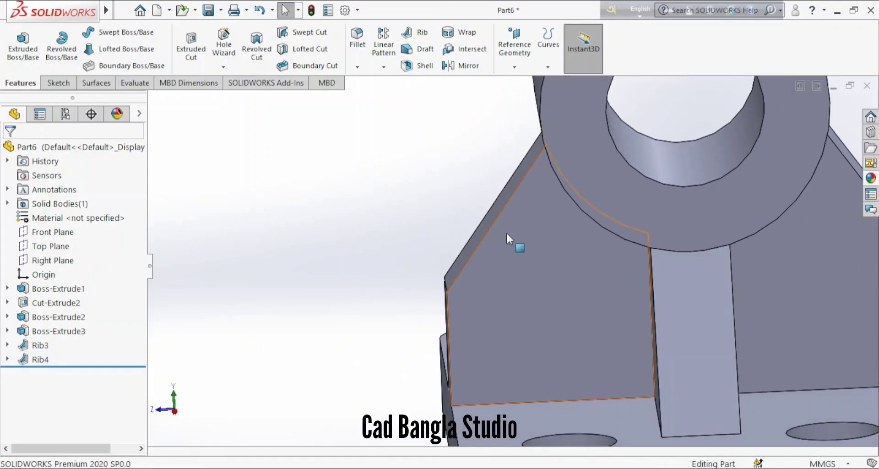
scroll(519, 221, "up", 4)
middle_click_drag(712, 299, 437, 308)
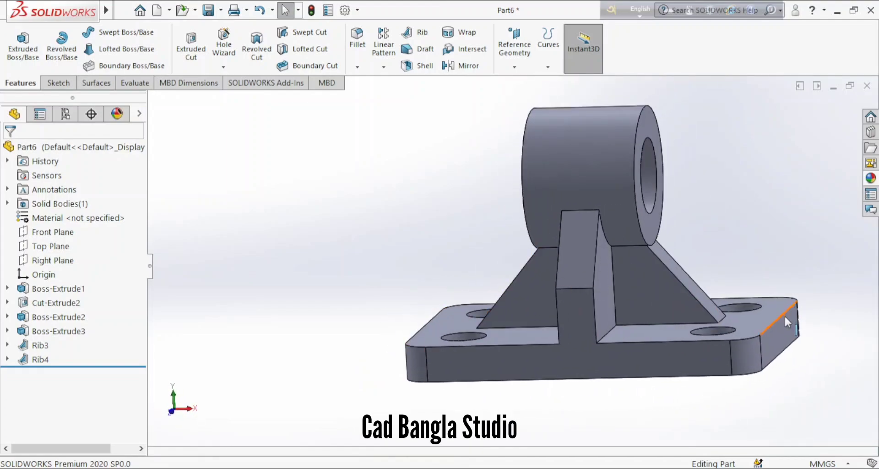
key("ctrl+1")
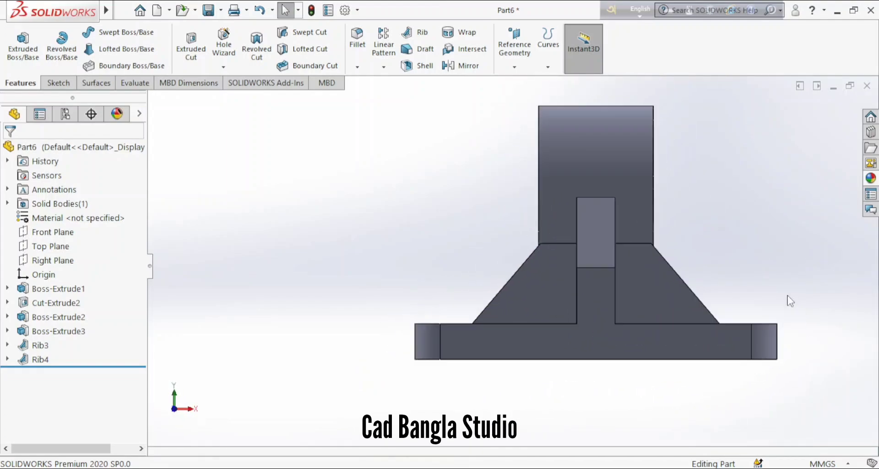
key("ctrl+7")
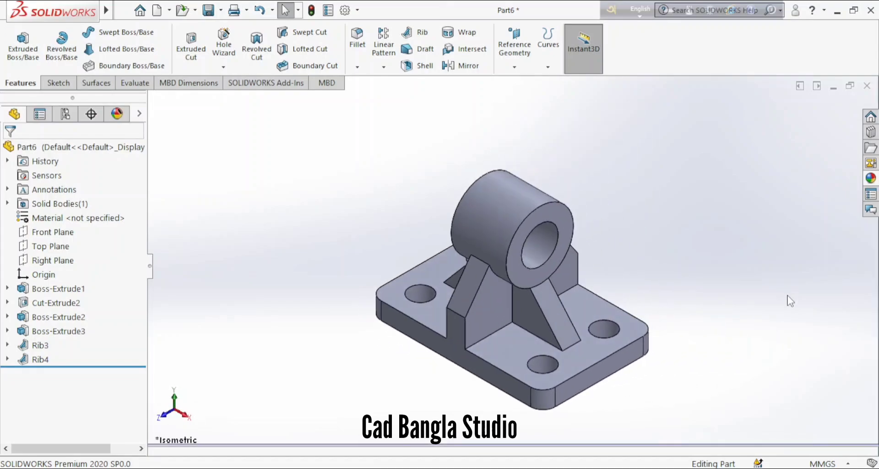